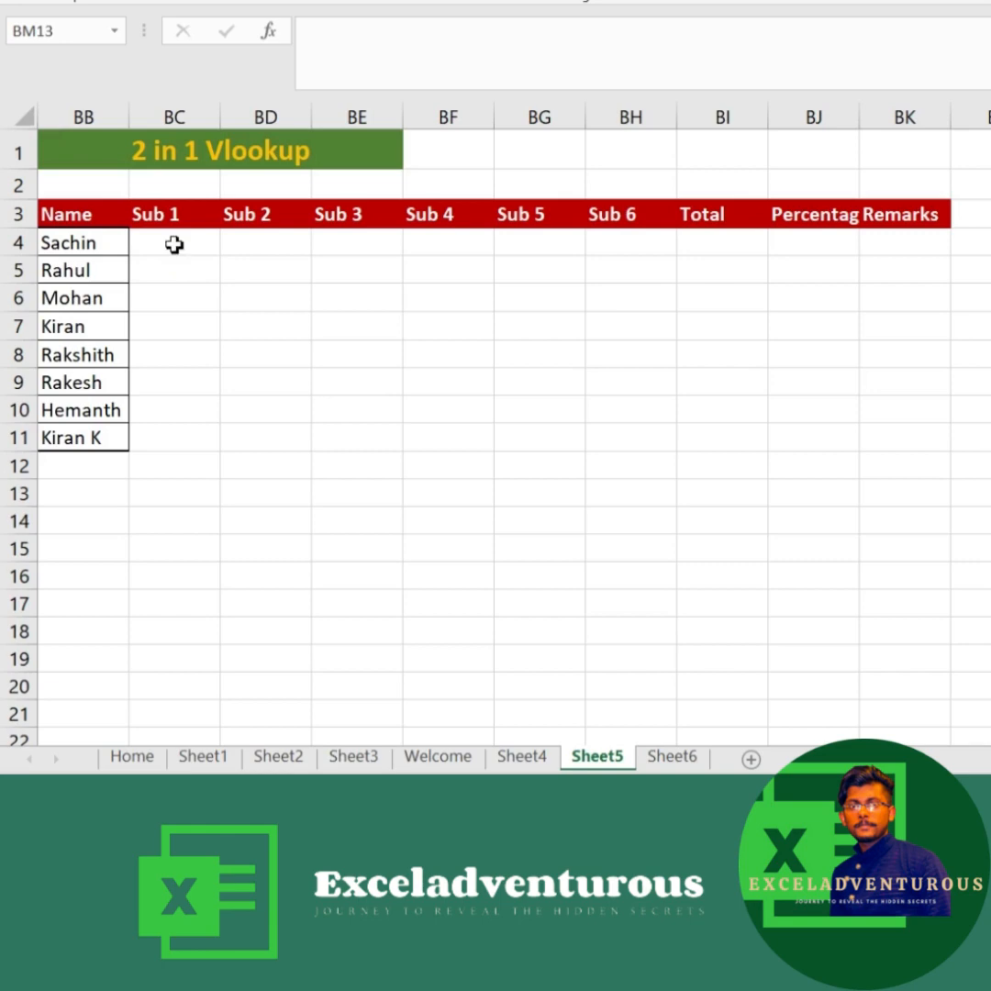
Step: Start a VLOOKUP formula in cell BC4 of Sheet5 with the column-locked reference $BB4 as the lookup value
click(179, 246)
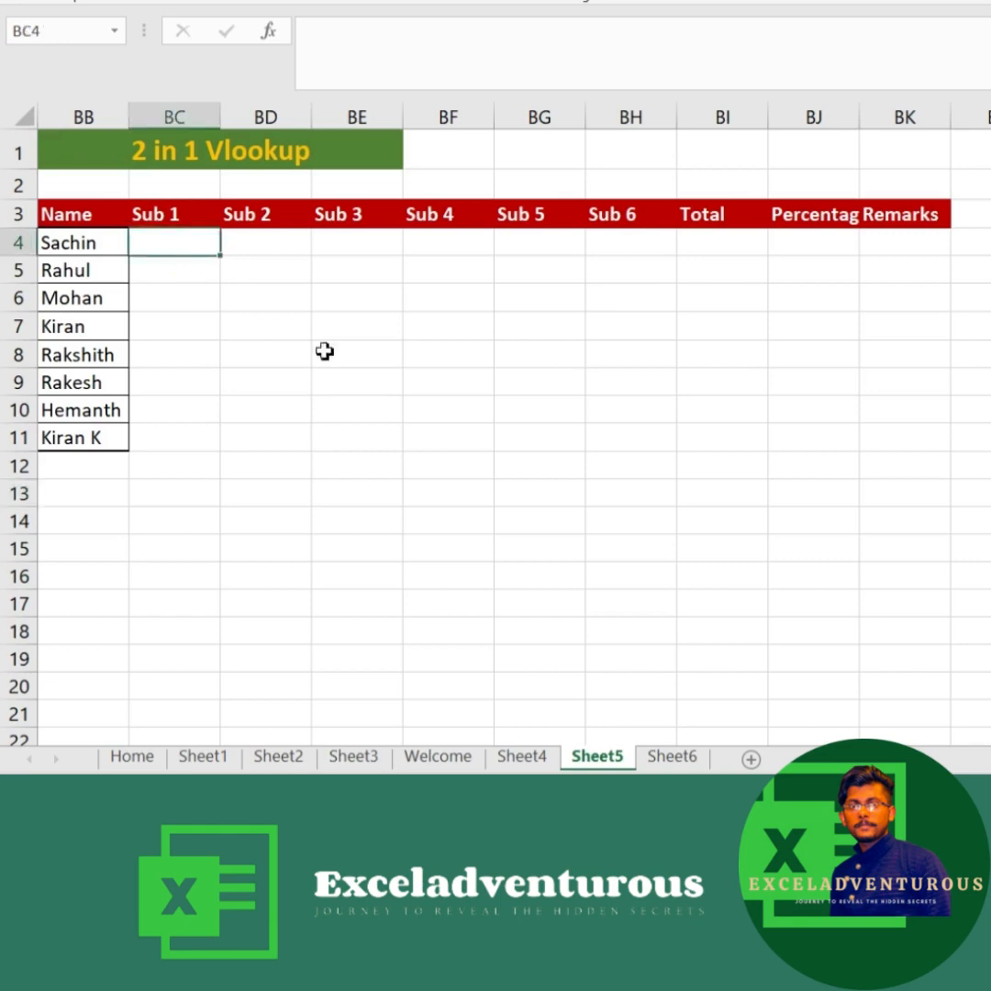
click(667, 758)
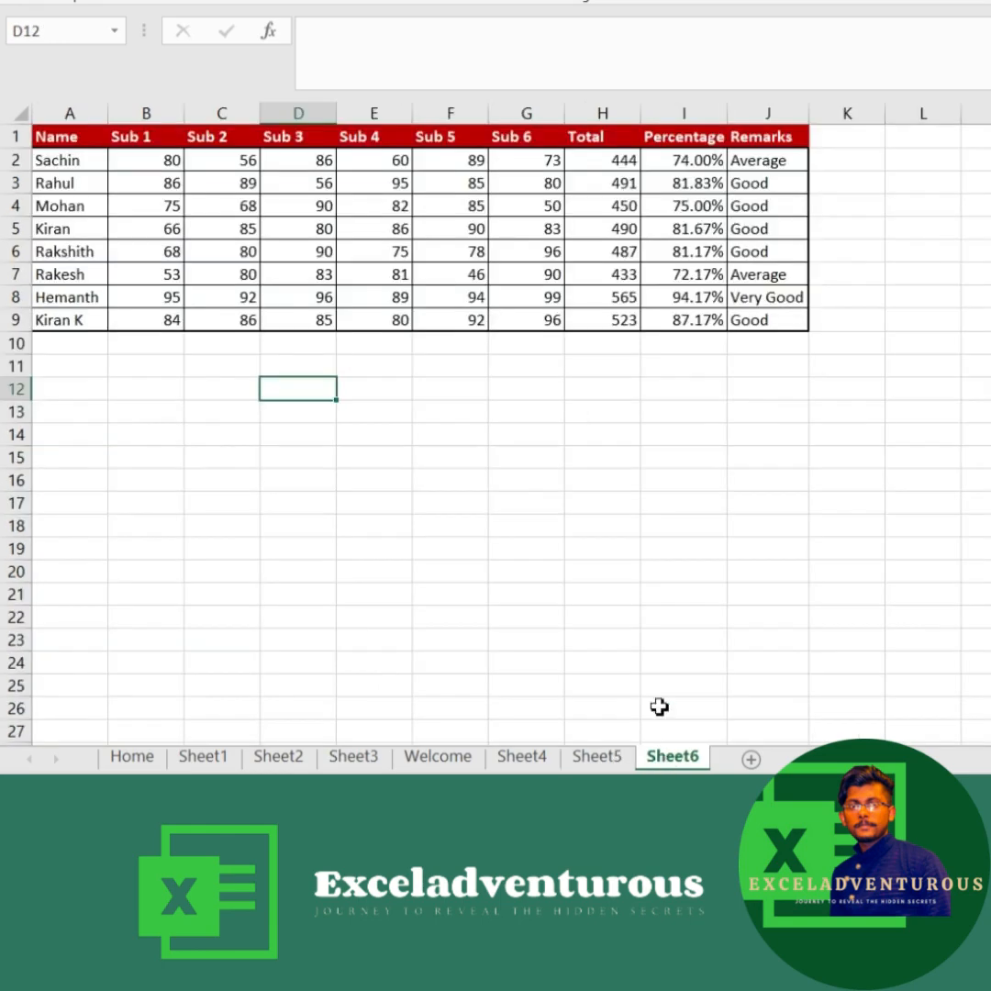
click(597, 758)
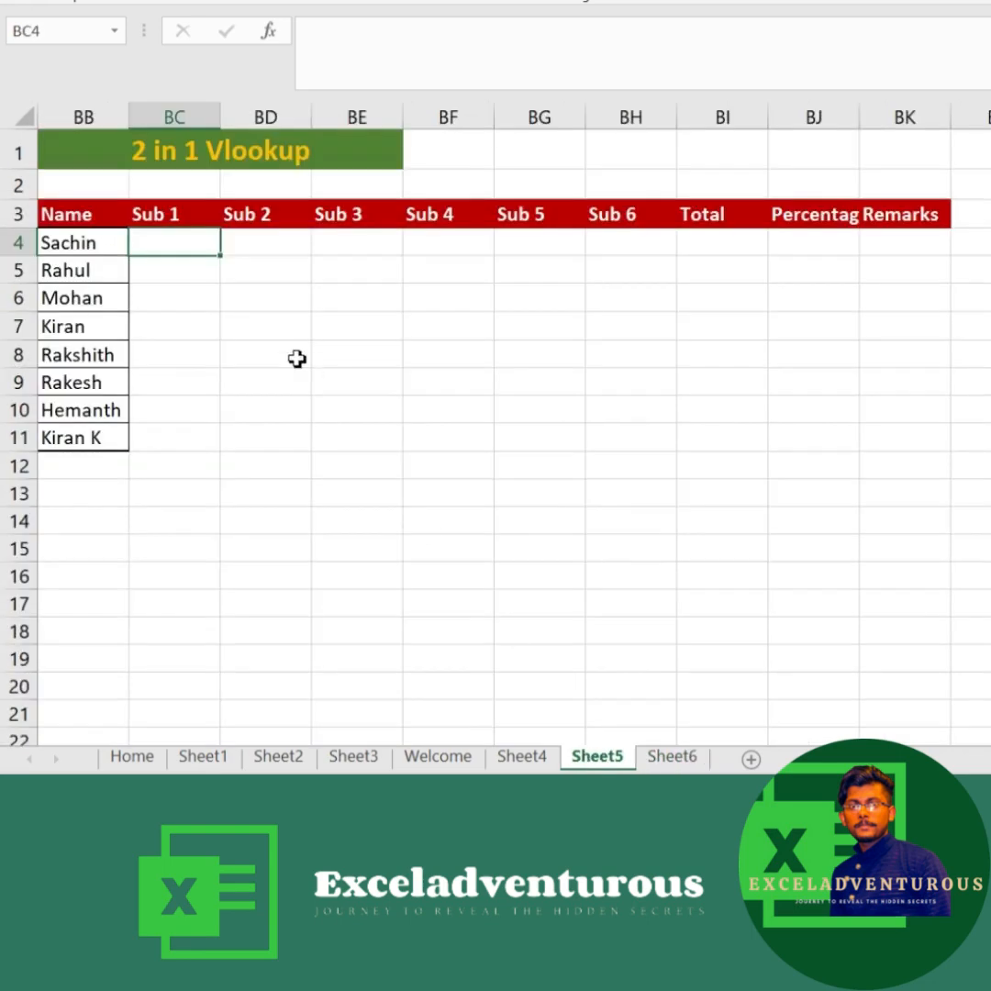
double_click(160, 248)
text(=vl)
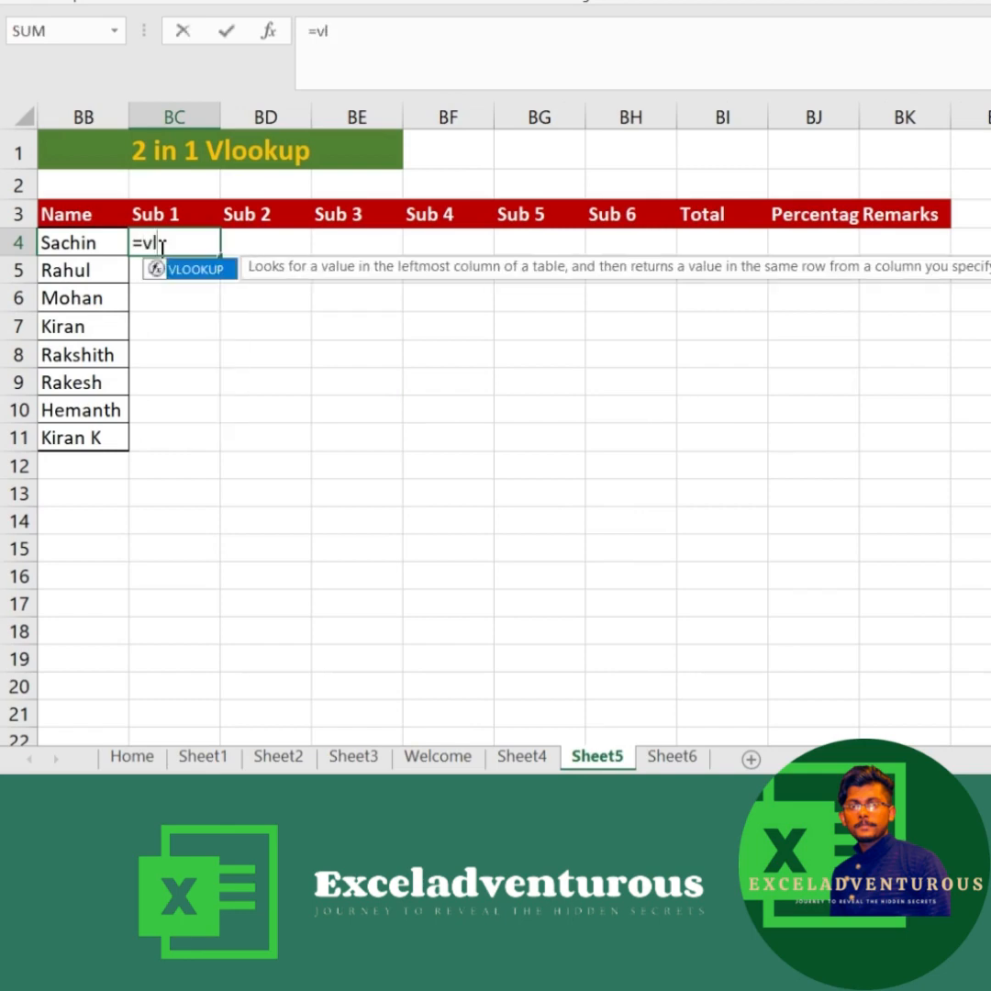
key(Tab)
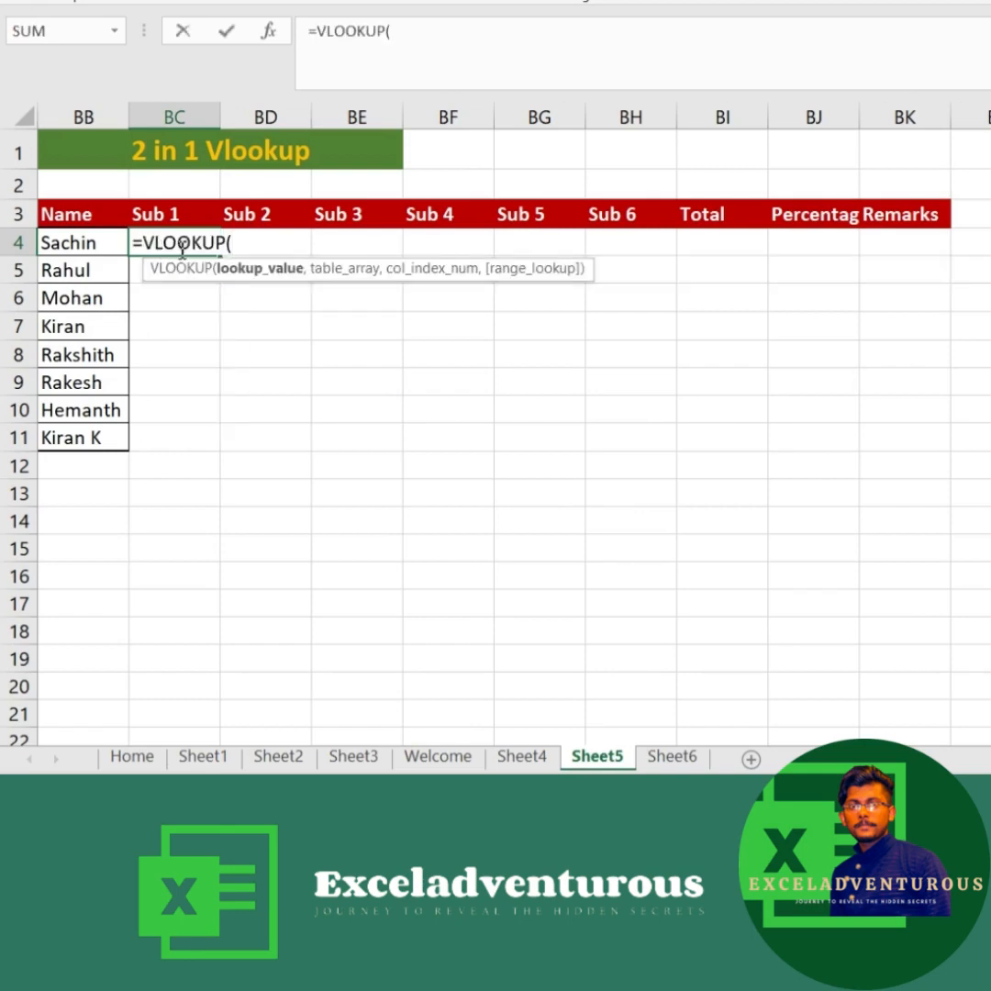
click(68, 248)
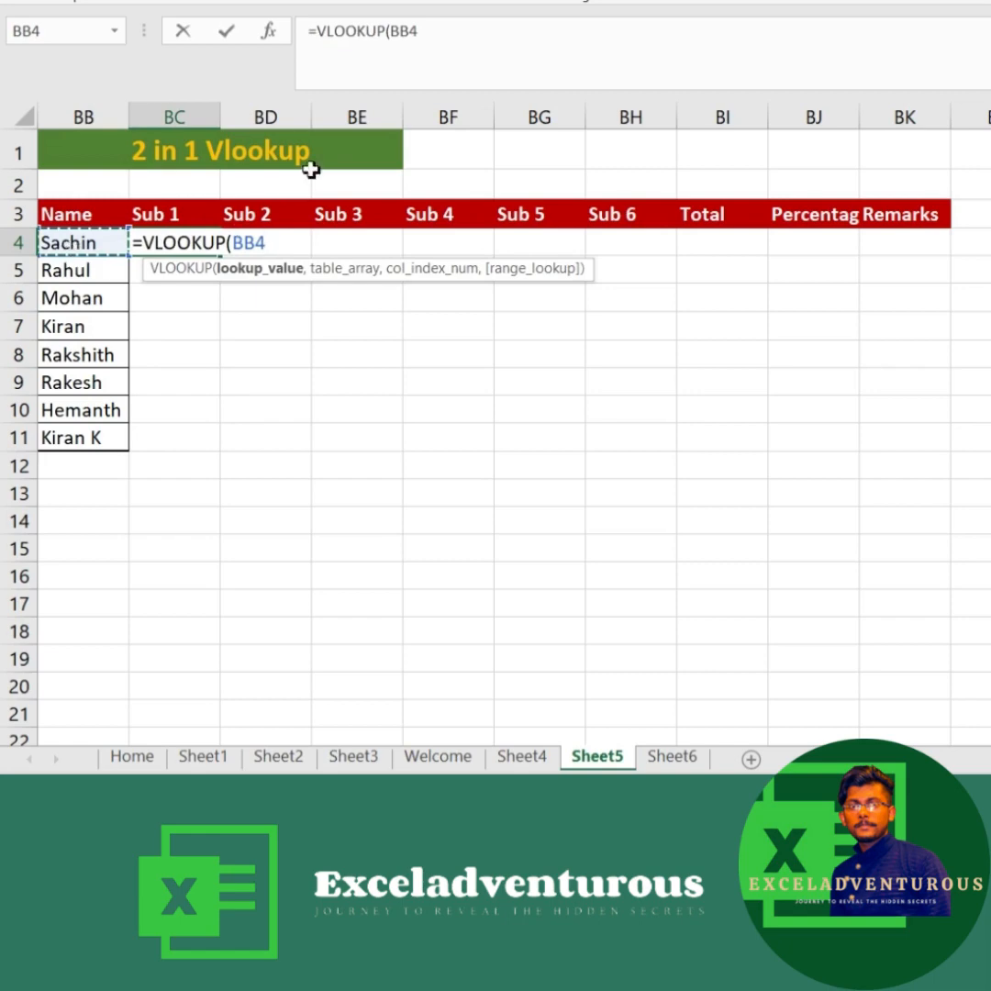
click(395, 31)
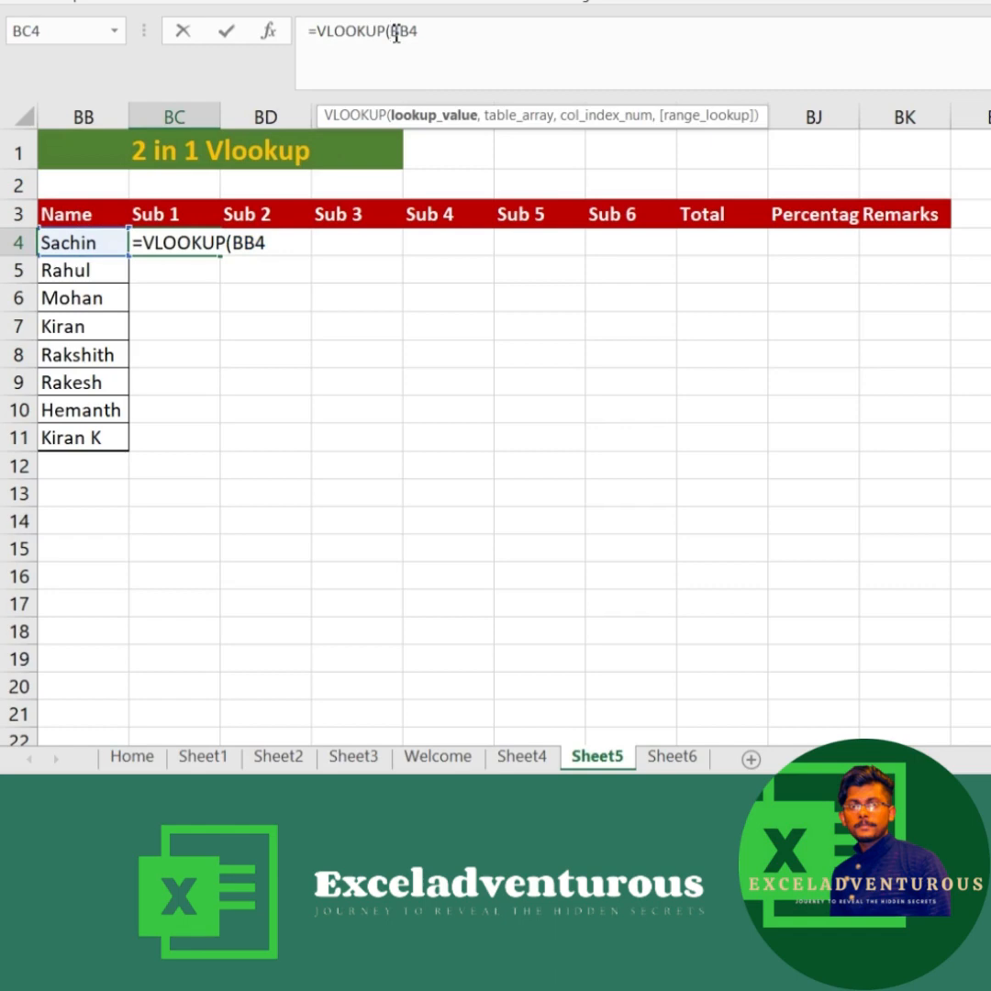
text($)
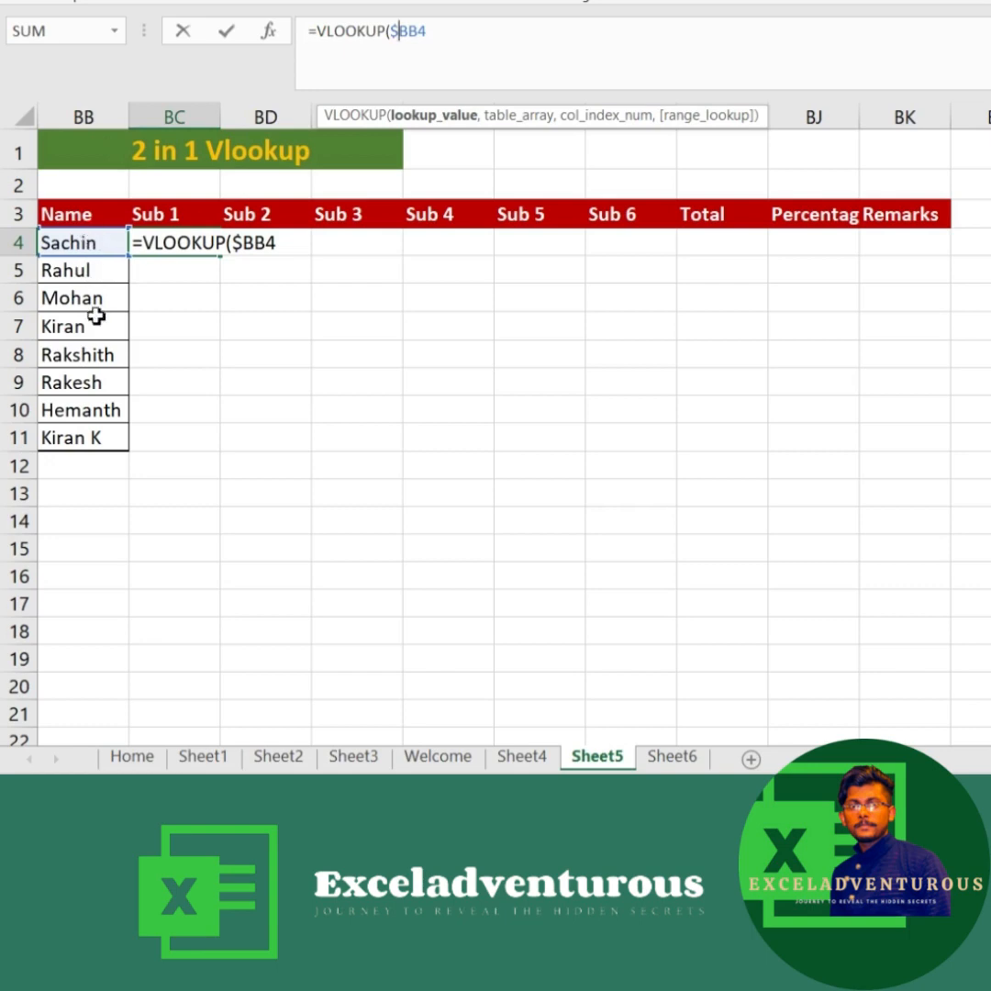
click(443, 34)
text(,)
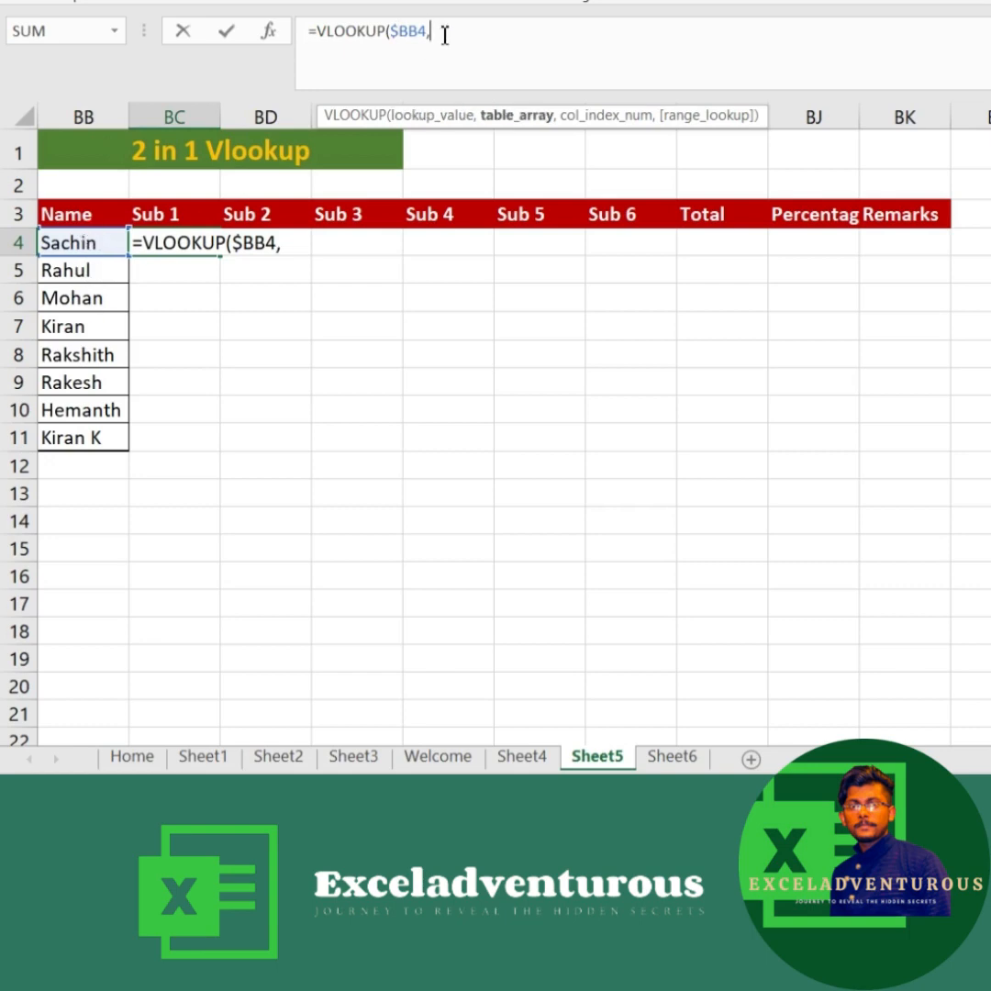
Step: Set the formula's table array to the absolute range $A$2:$J$9 on Sheet6
click(683, 758)
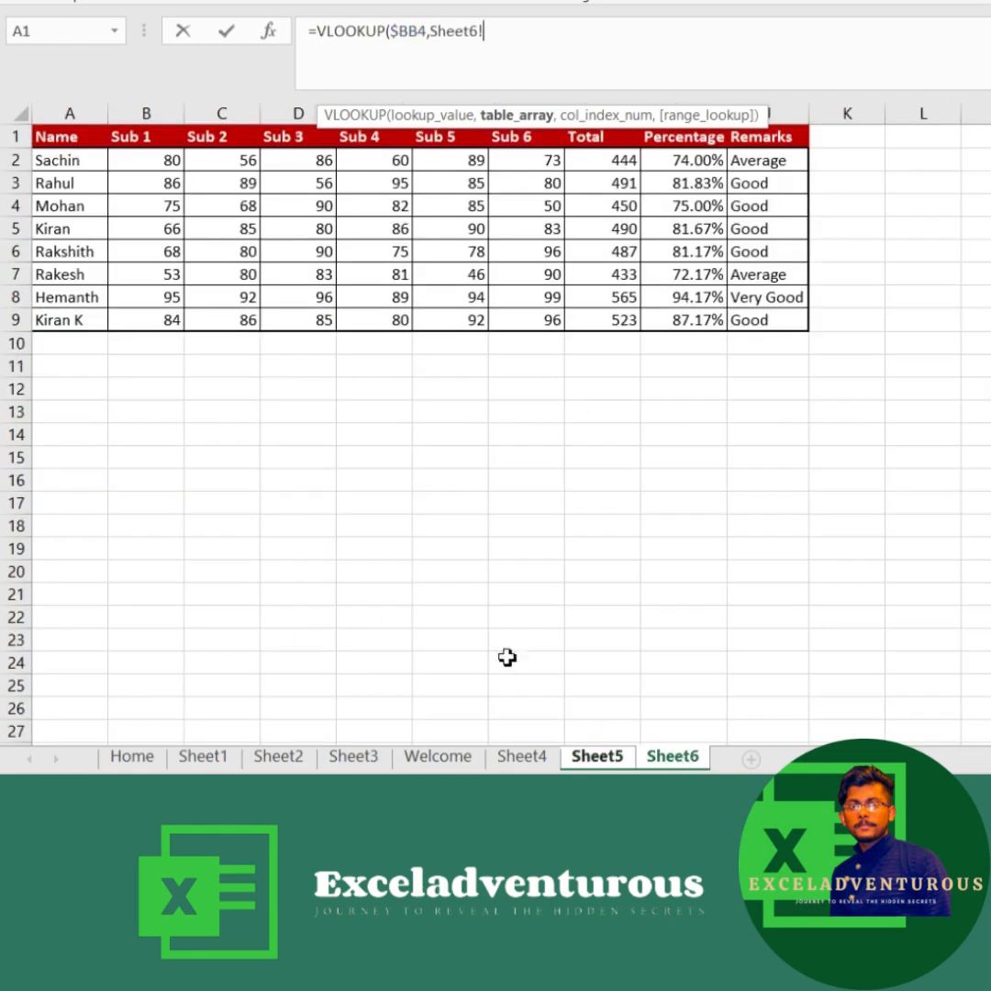
drag(60, 162, 767, 329)
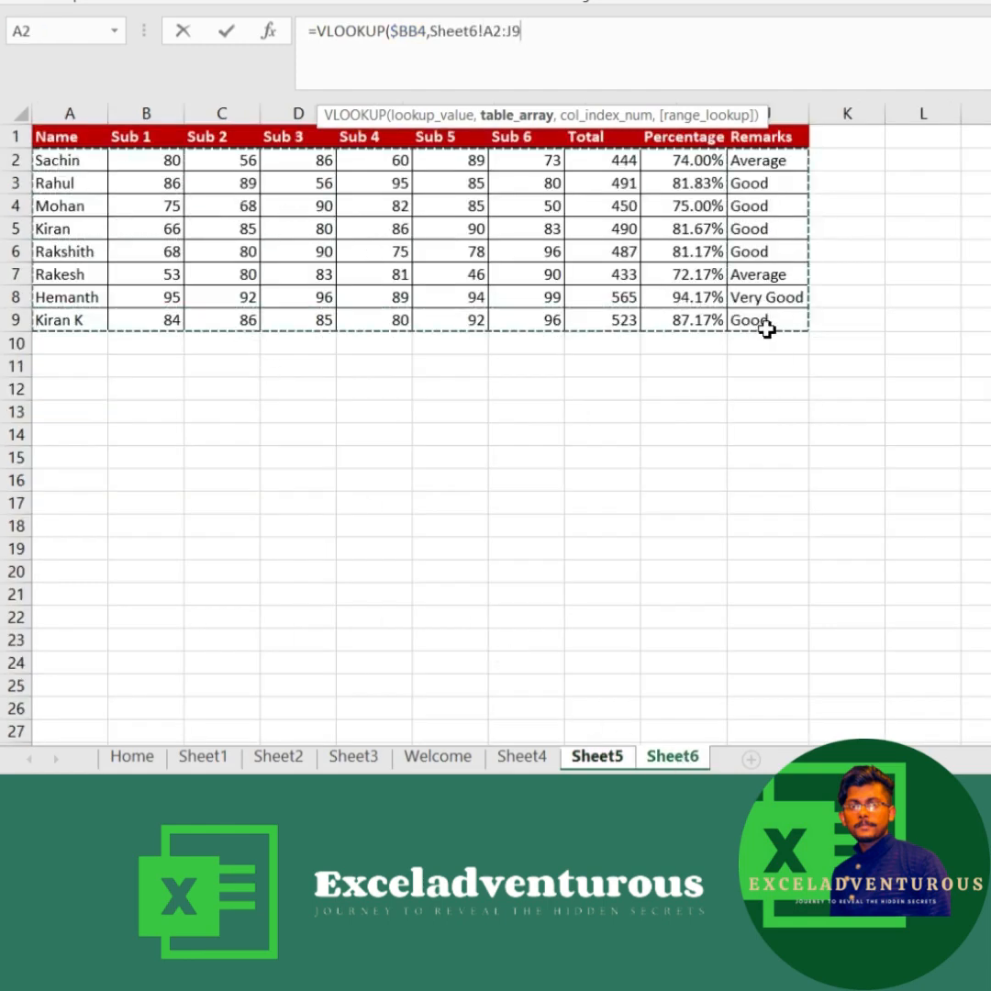
key(F4)
text(,)
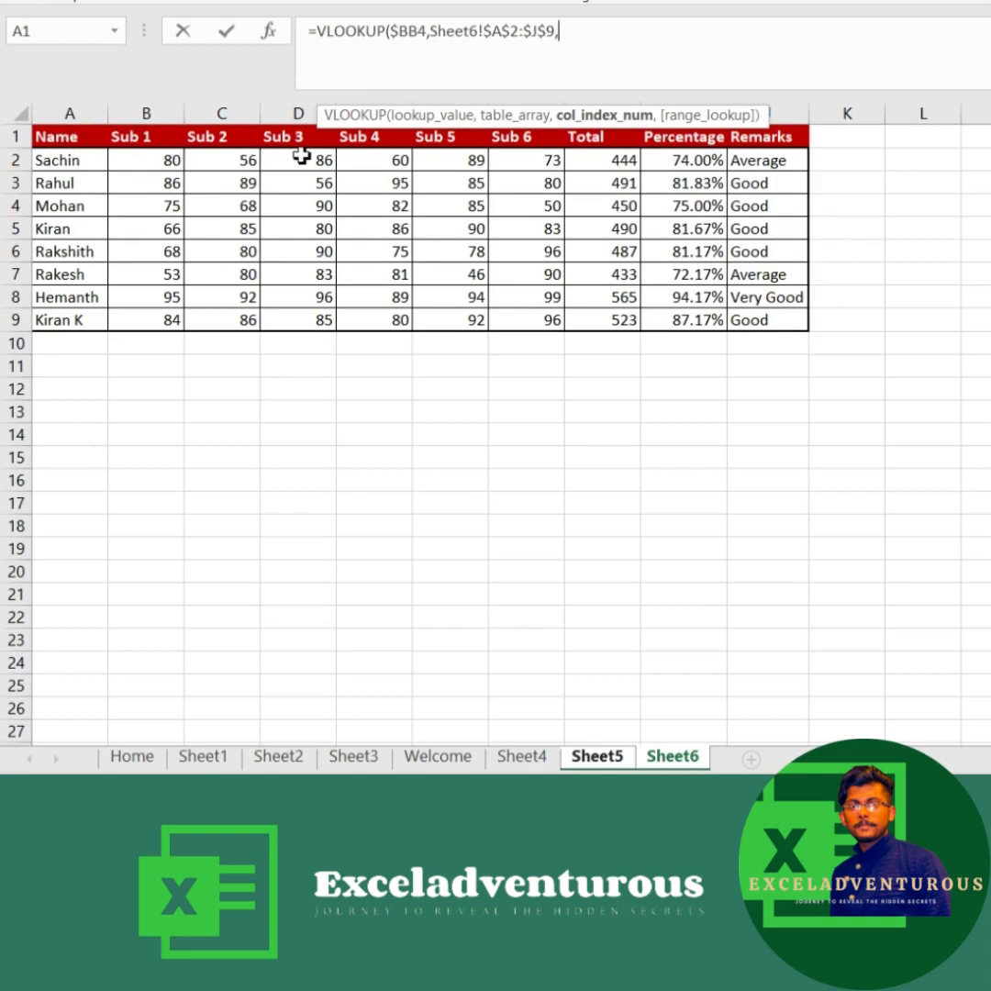
Step: Complete the VLOOKUP formula with column index 2 and exact match (FALSE)
text(2,)
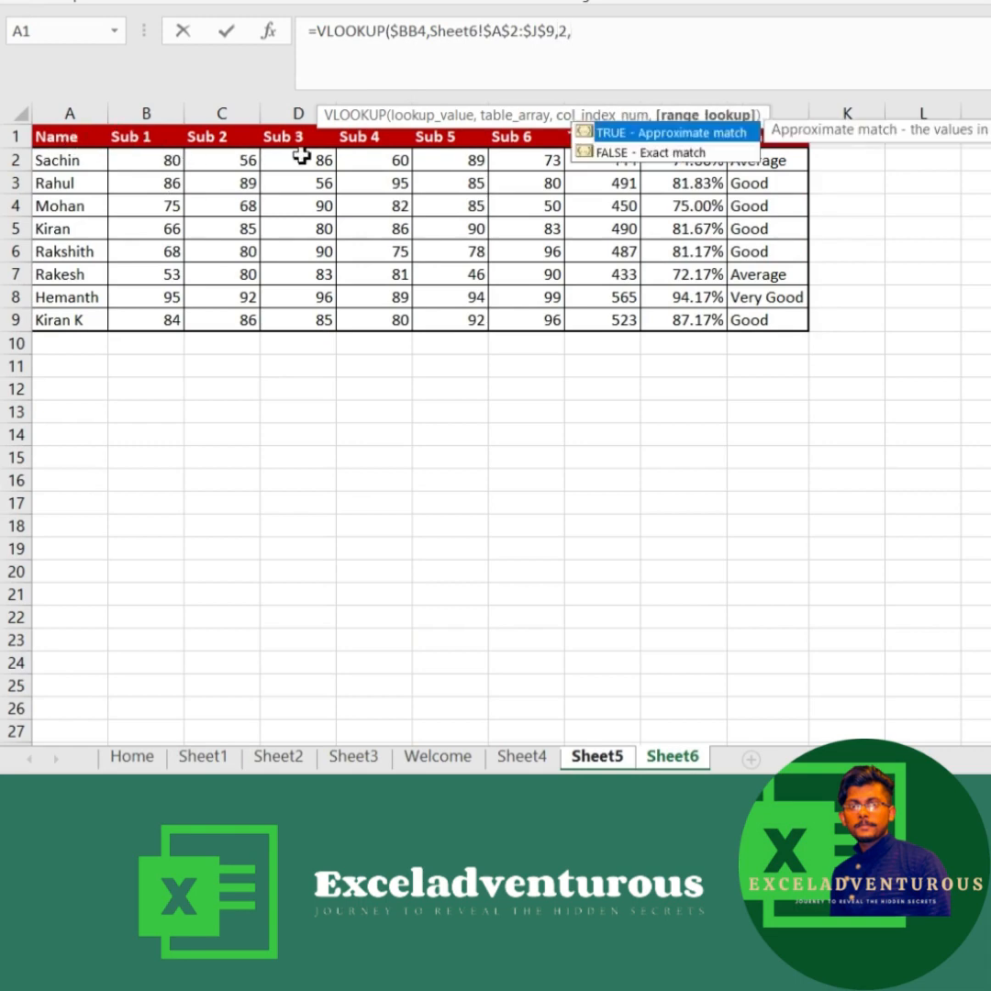
key(Down)
key(Tab)
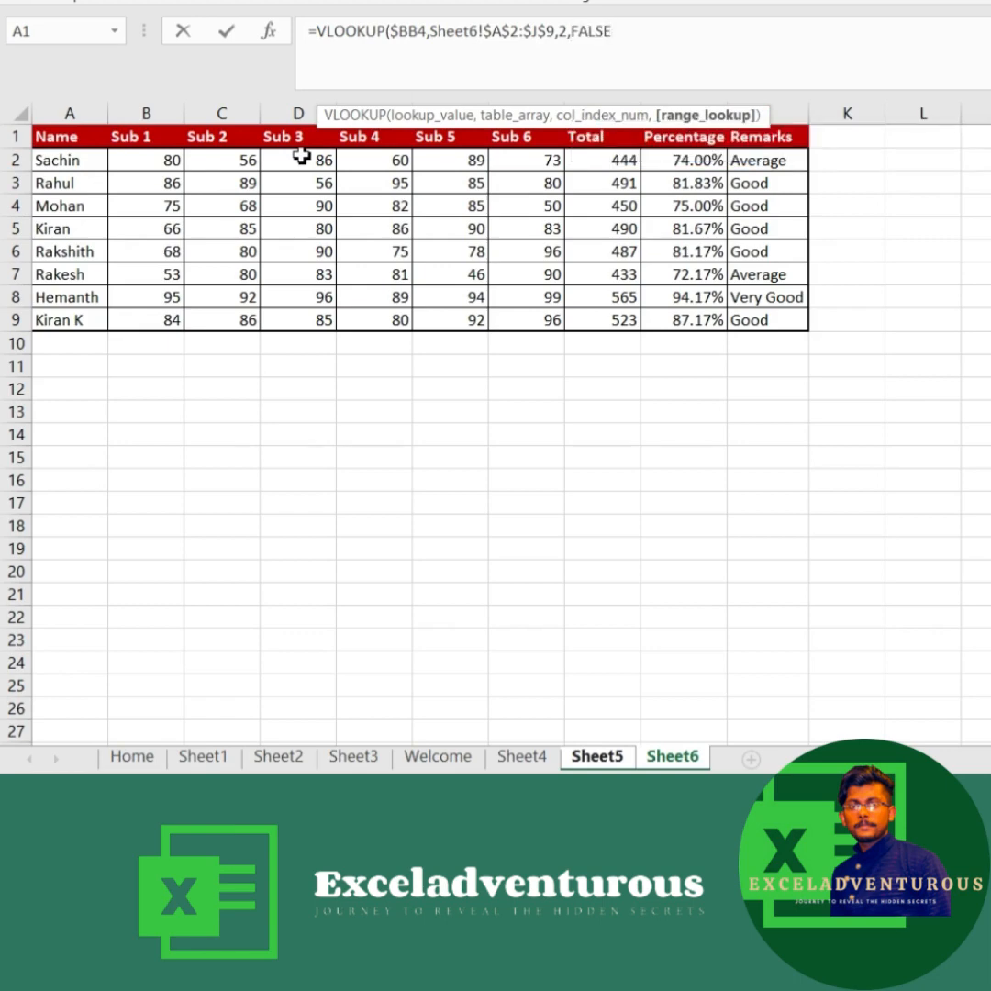
text())
key(Return)
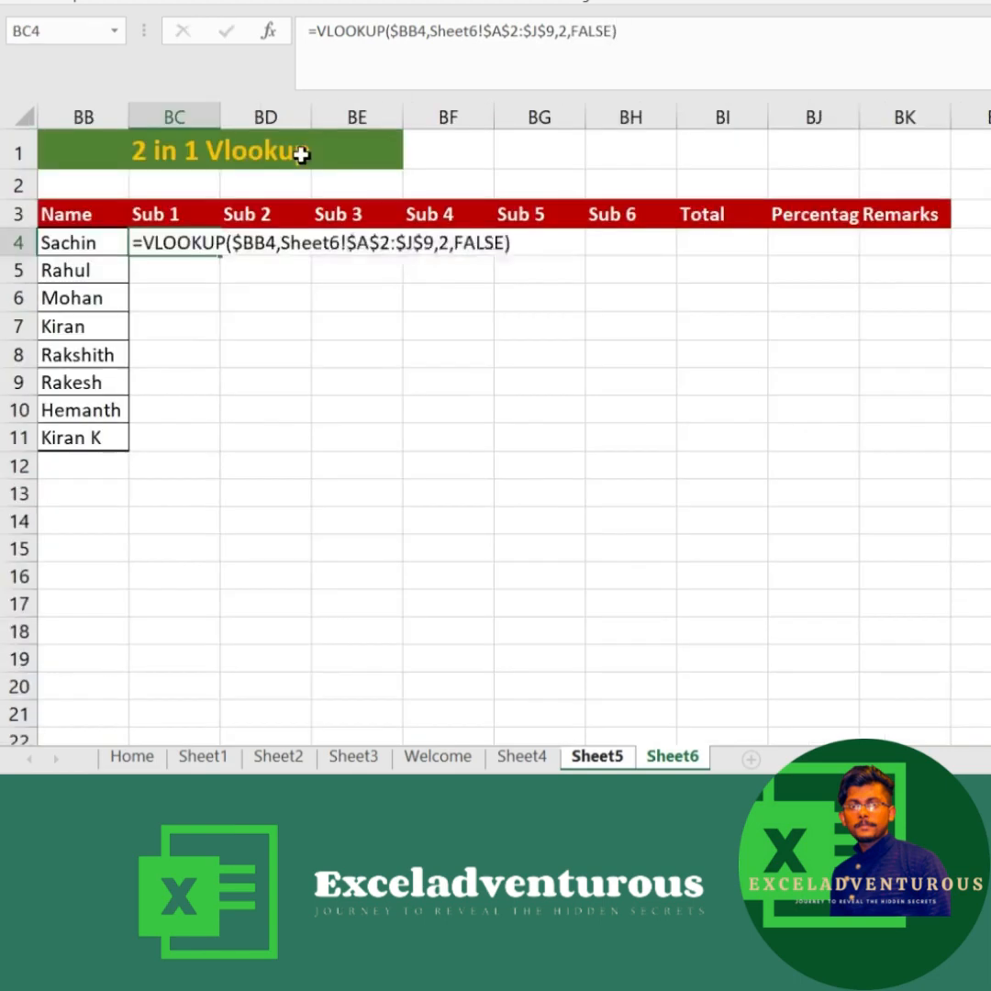
Step: Fill the BC4 formula down to row 11 and across to the Remarks column, BK
click(186, 241)
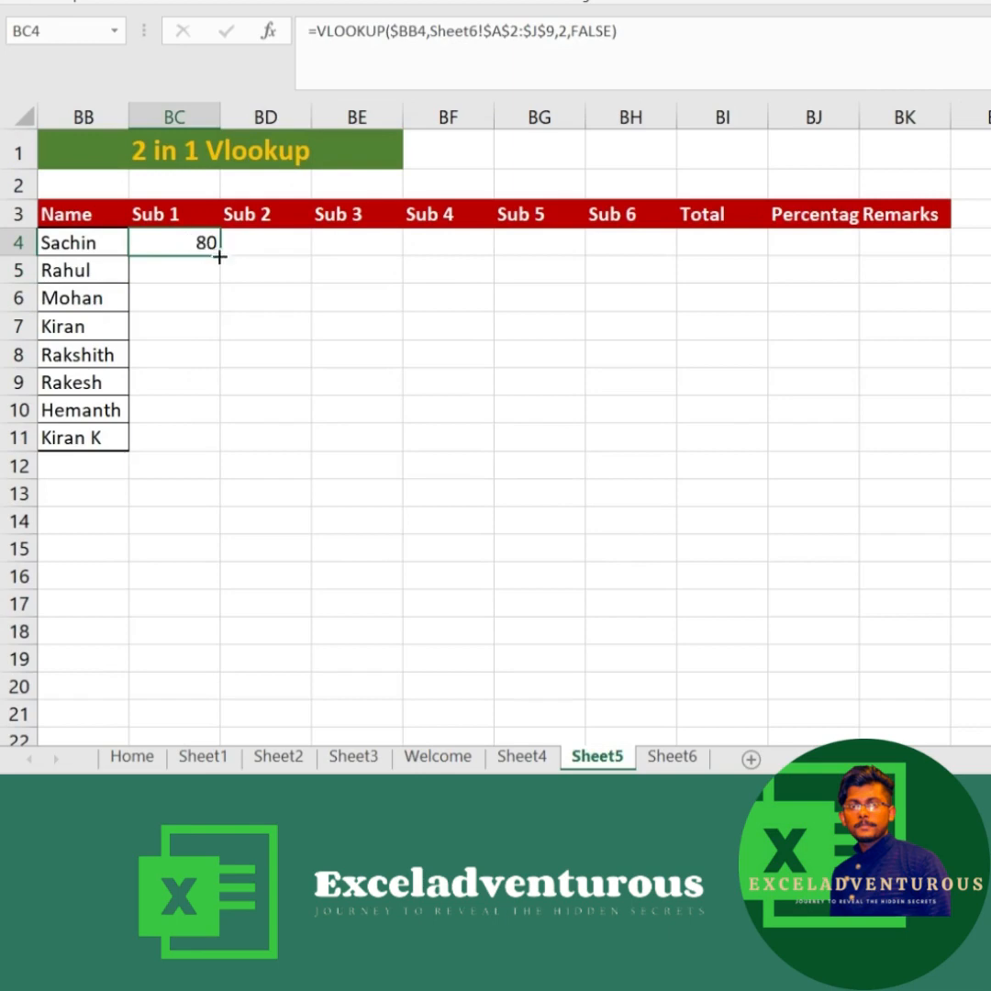
drag(222, 258, 228, 455)
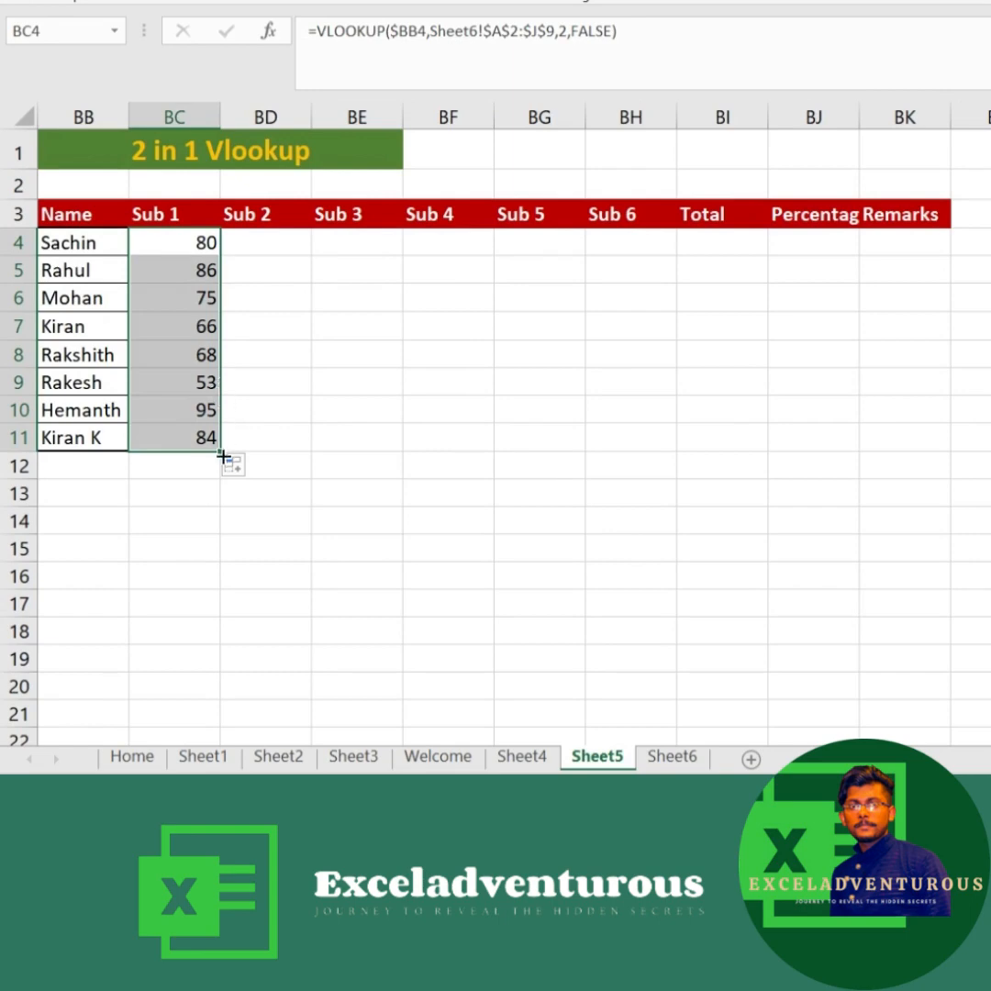
drag(224, 456, 925, 458)
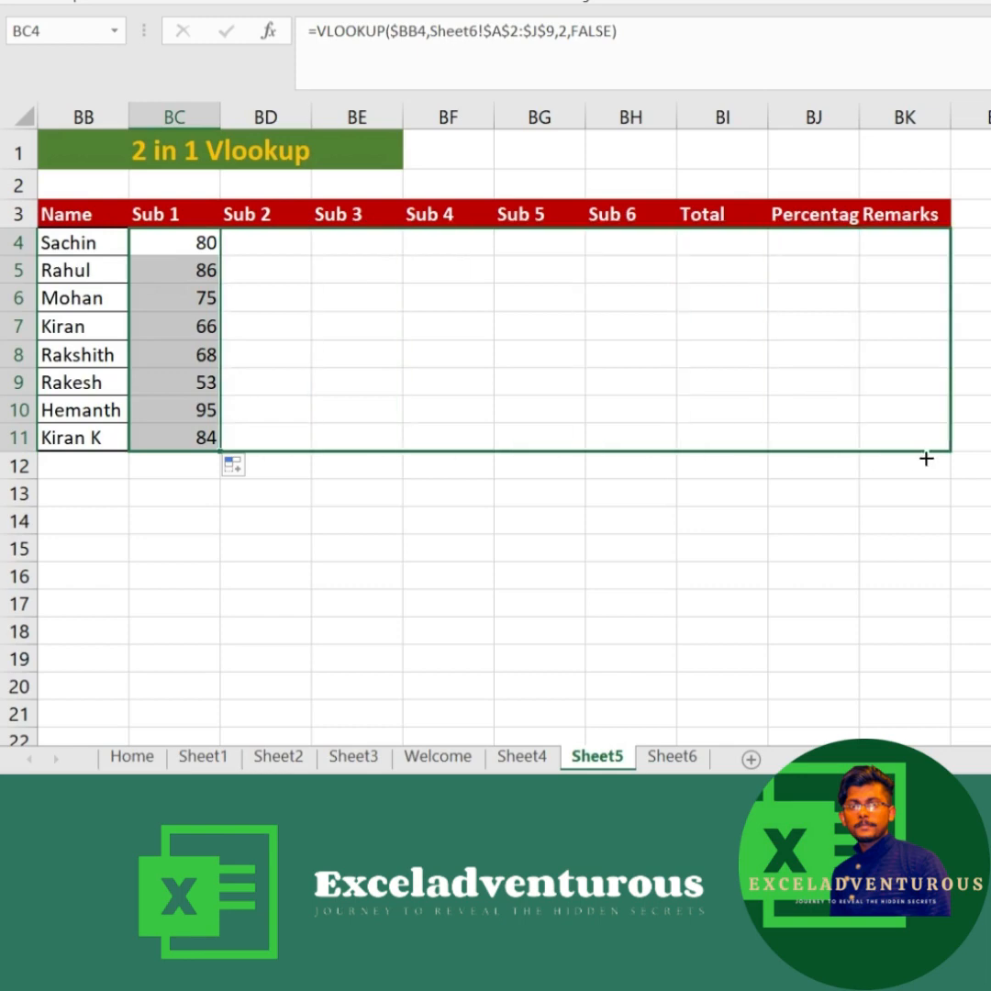
drag(925, 458, 925, 459)
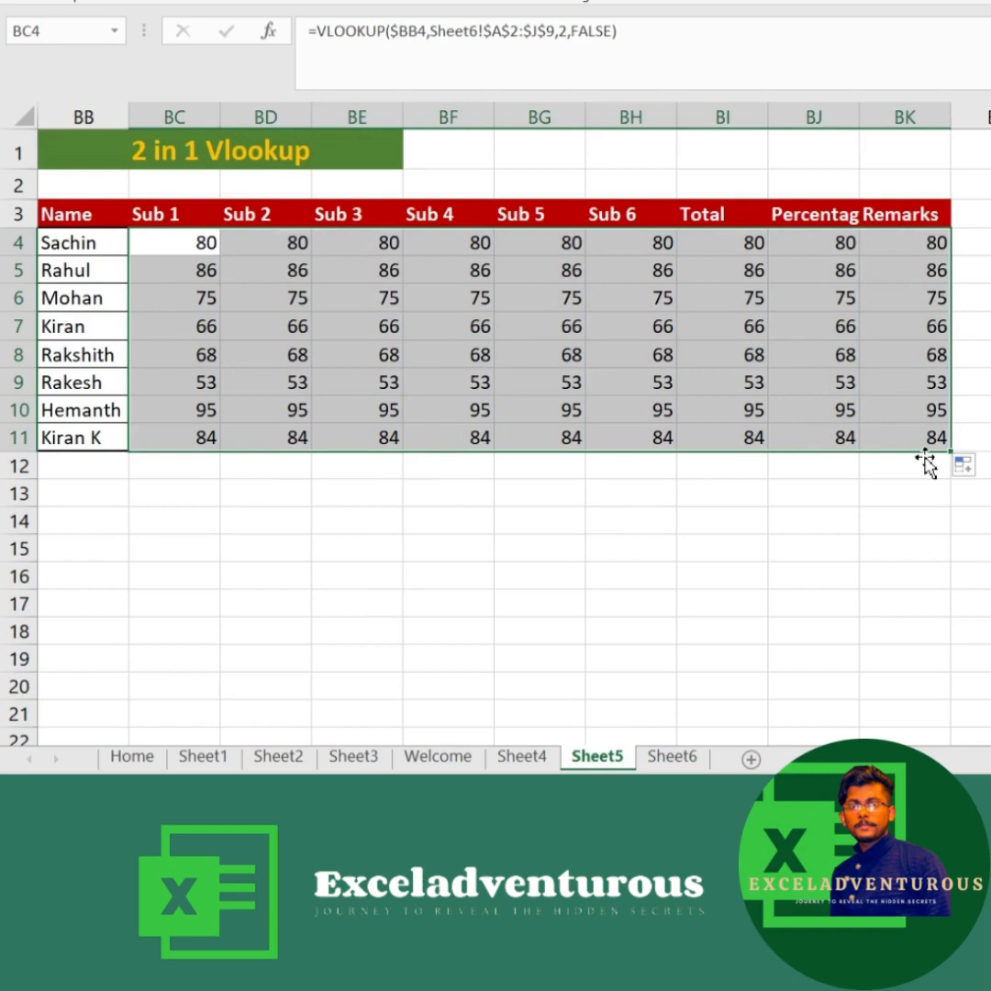
Step: Check the copied formulas in row 4 and set the column index in the Sub 2 cell BD4 to 3
click(195, 243)
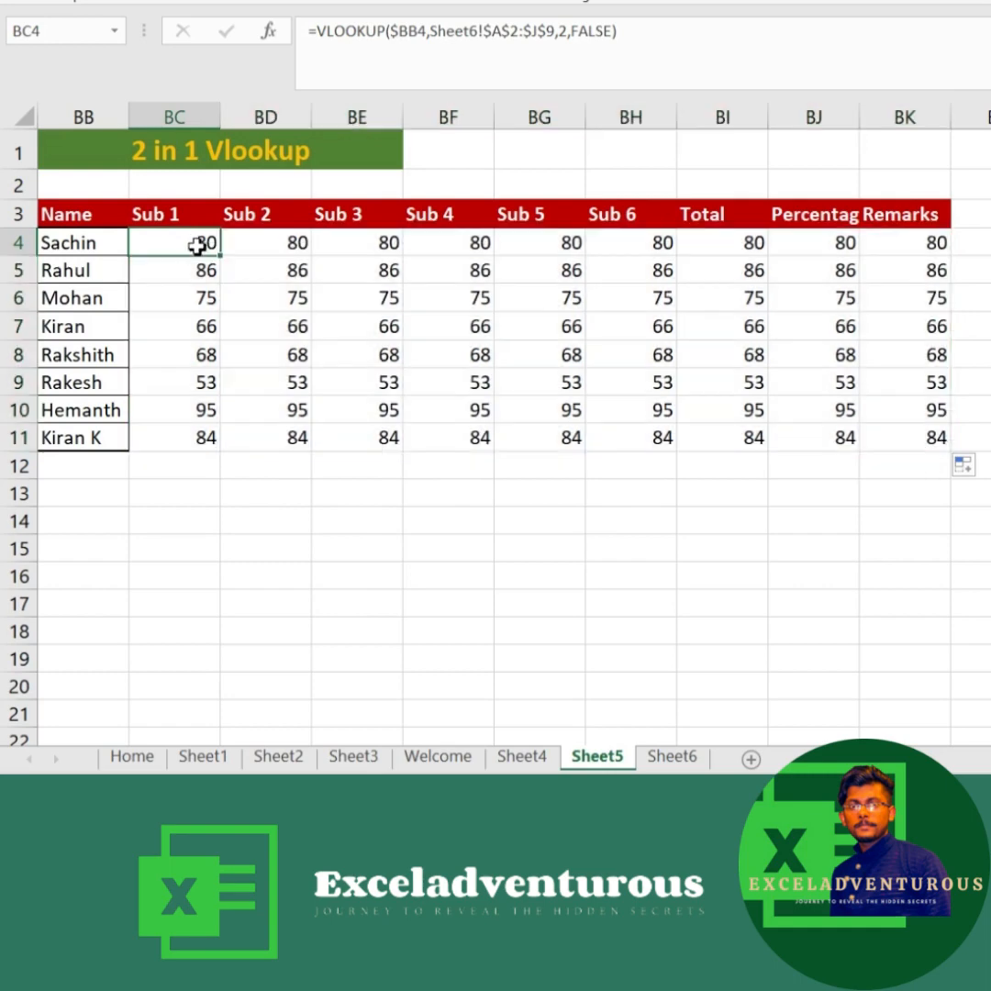
click(265, 248)
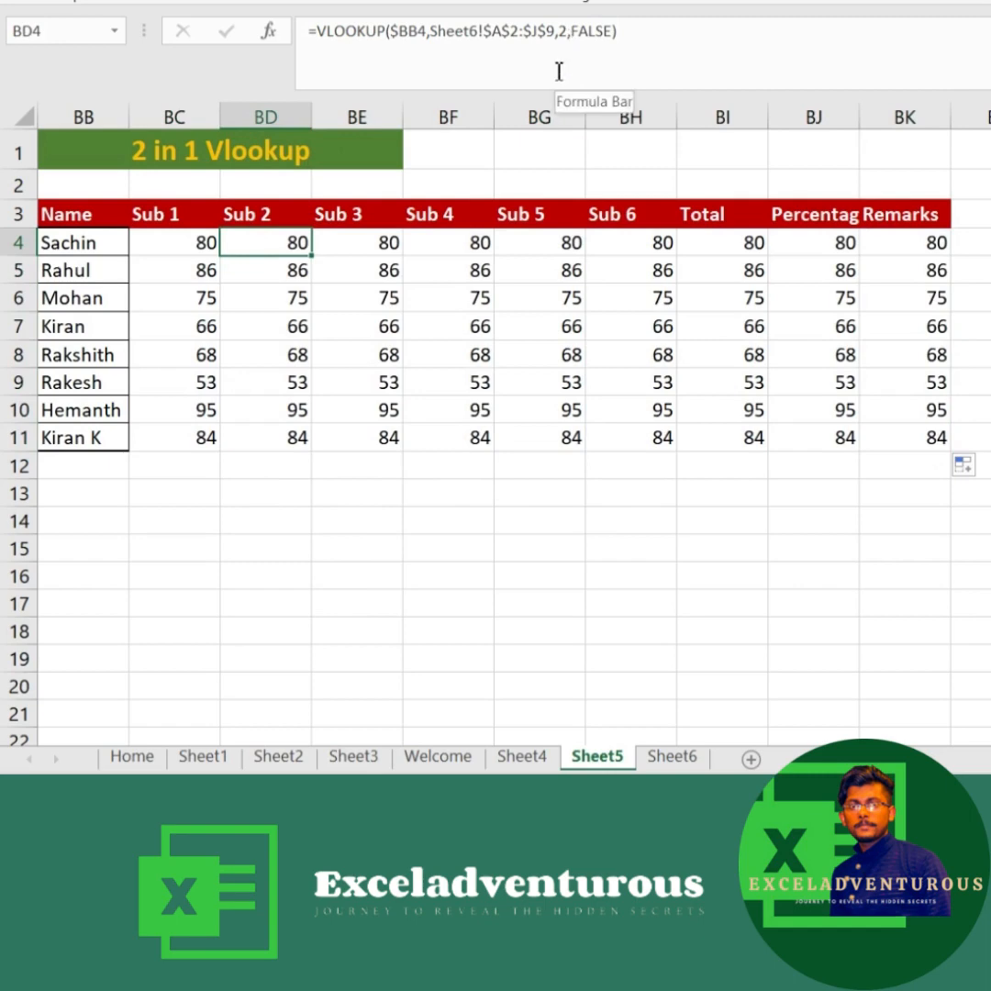
click(347, 248)
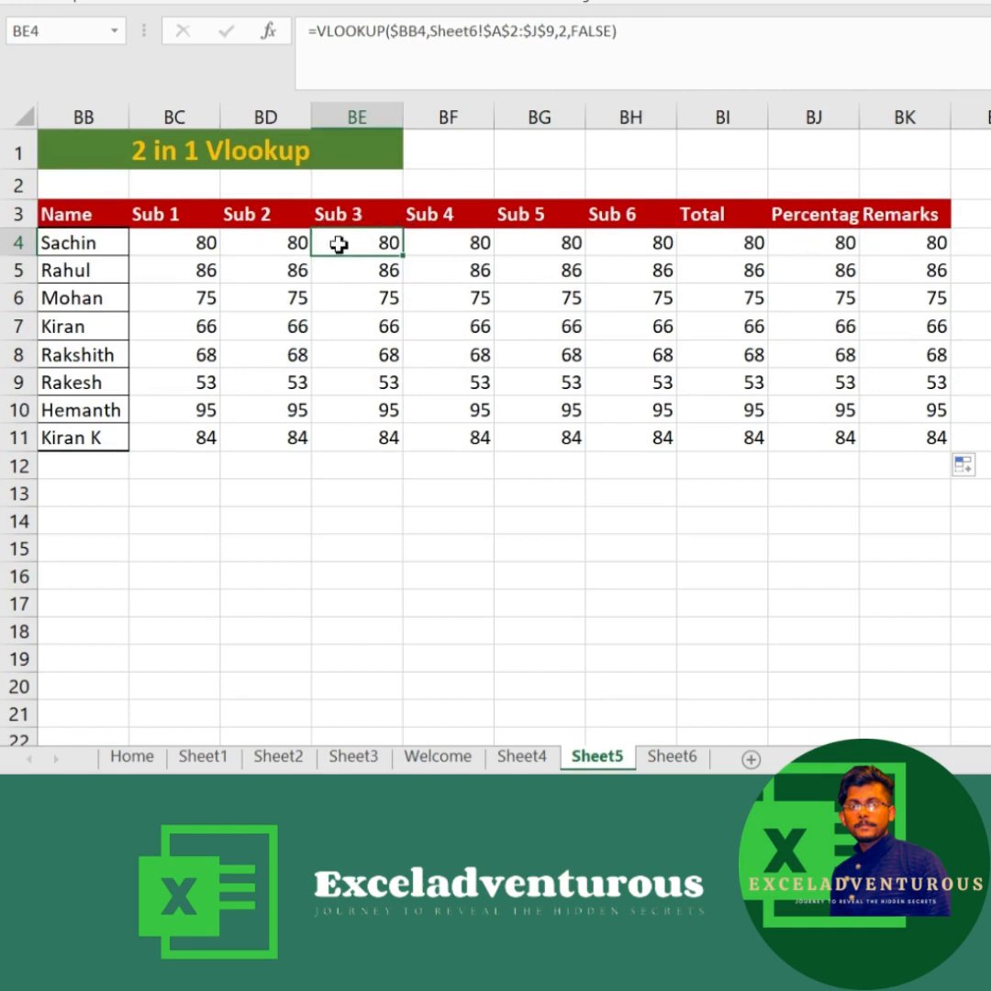
click(265, 246)
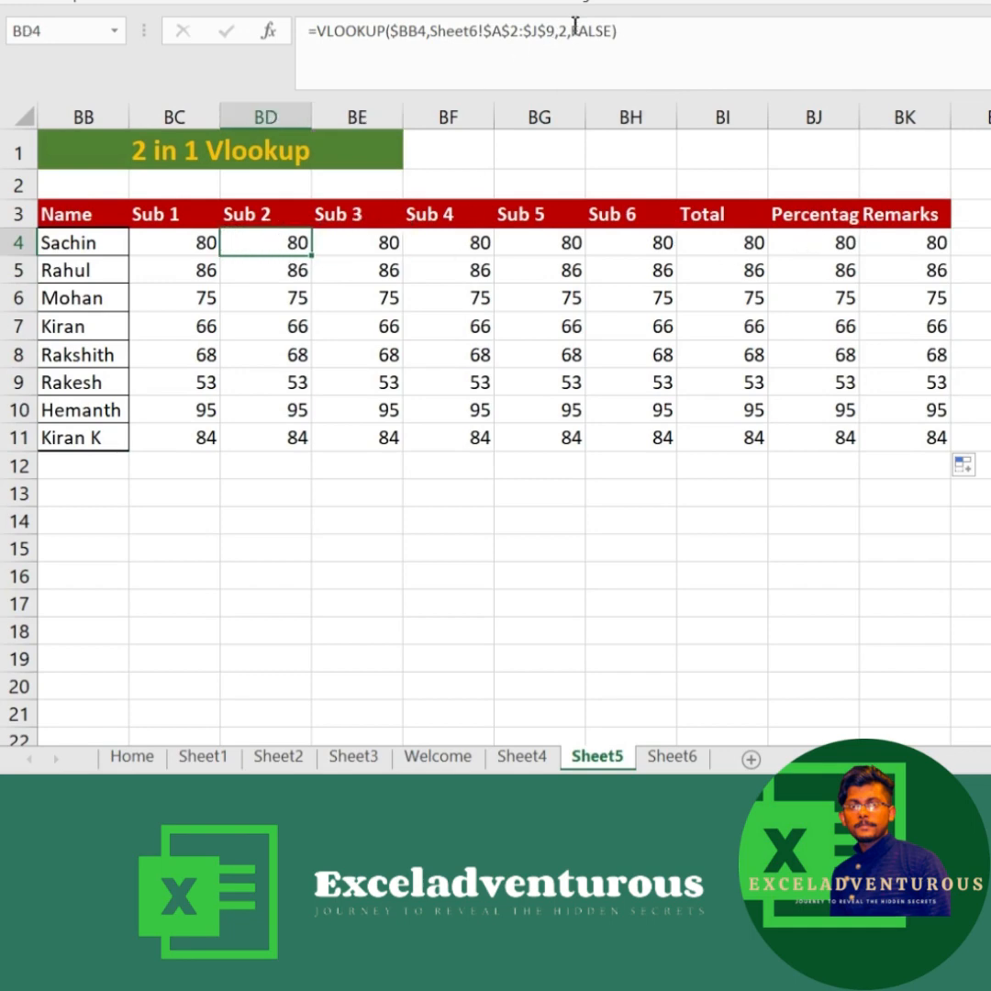
click(570, 31)
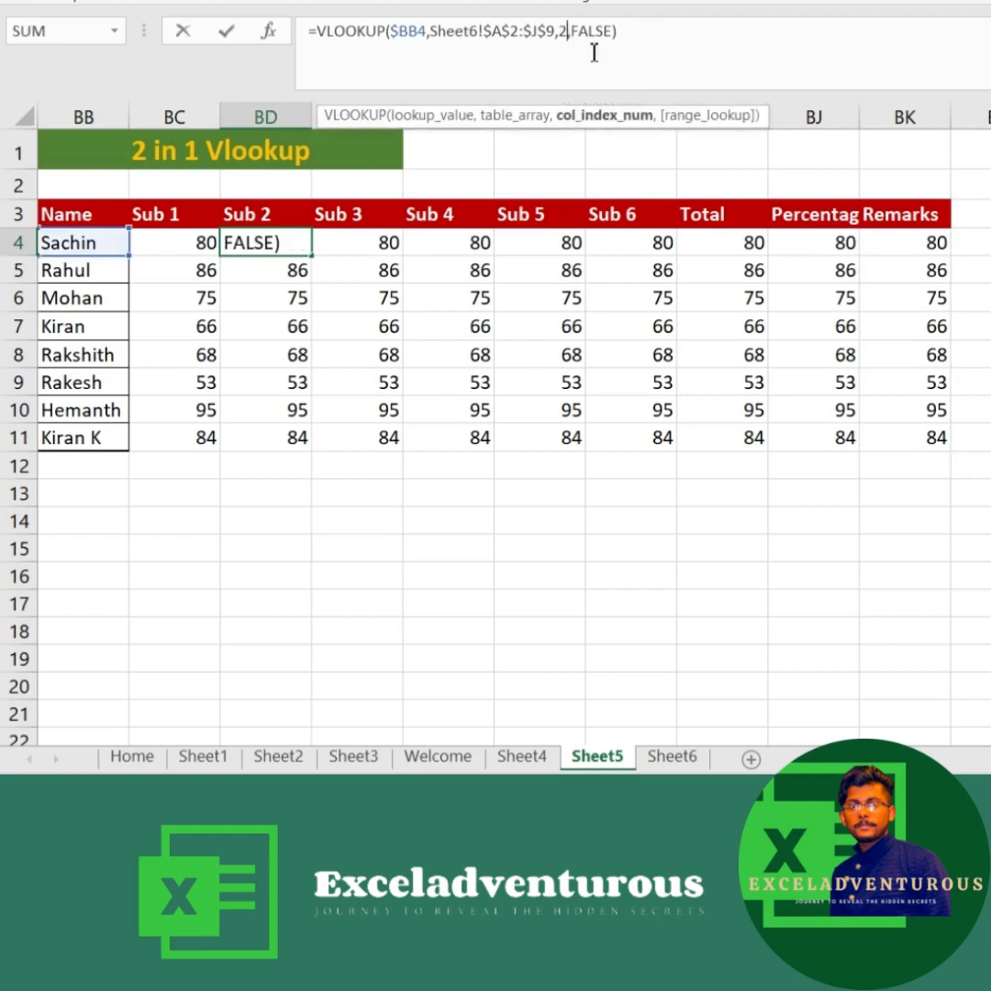
key(BackSpace)
text(3)
key(Return)
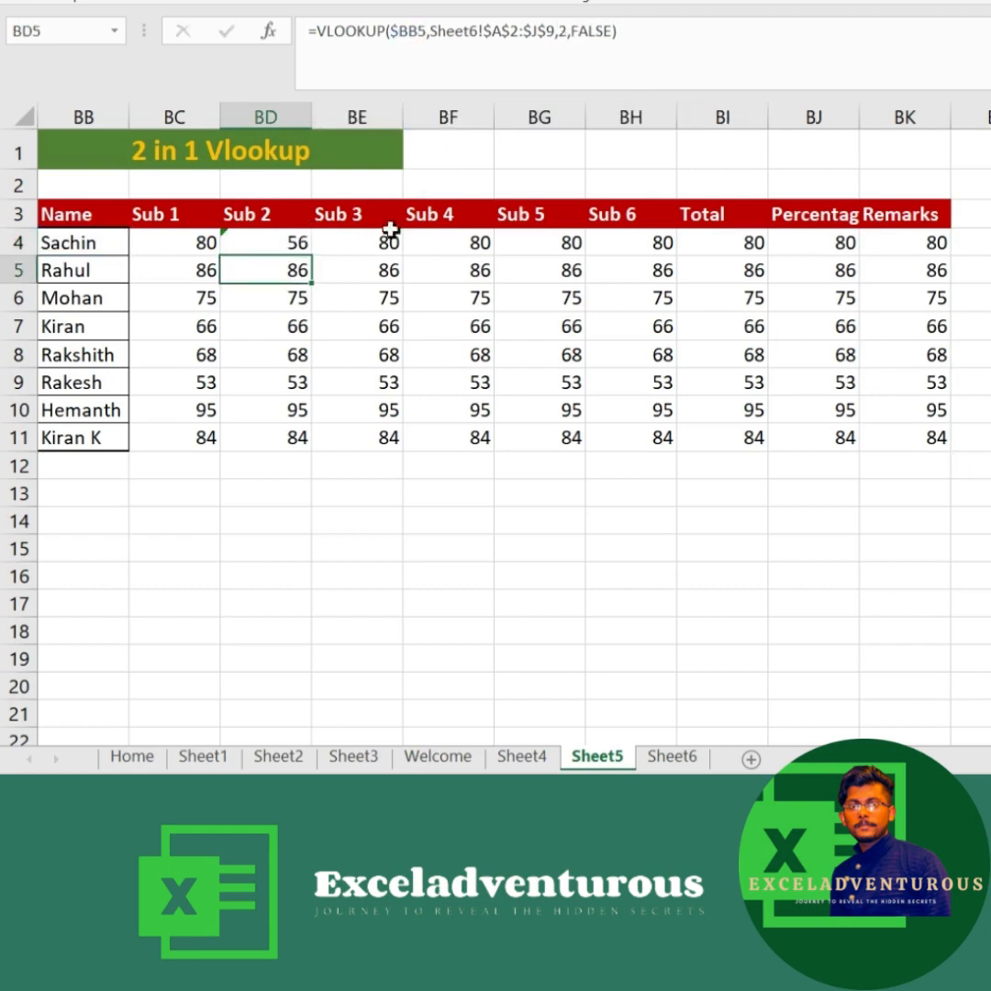
Step: Set the VLOOKUP column index in the Sub 3 cell BE4 to 4
click(383, 242)
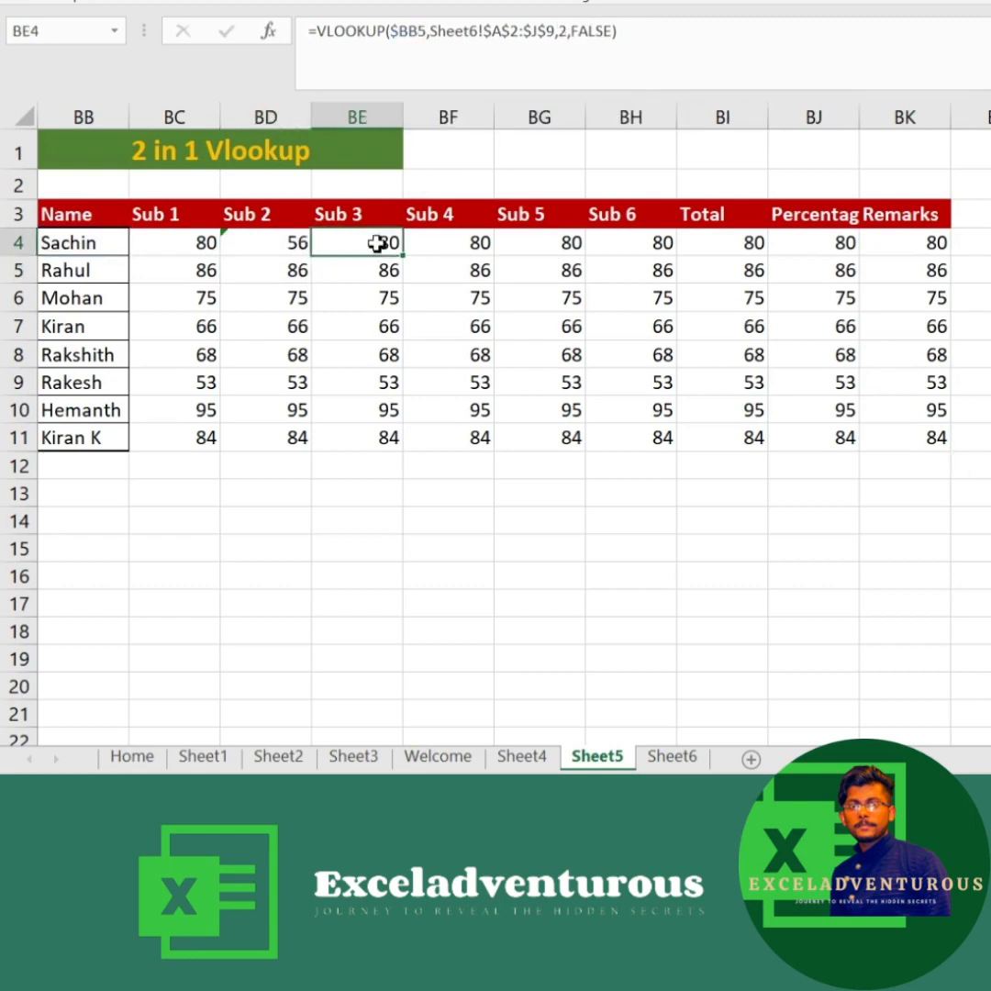
click(570, 35)
key(BackSpace)
text(4)
key(Return)
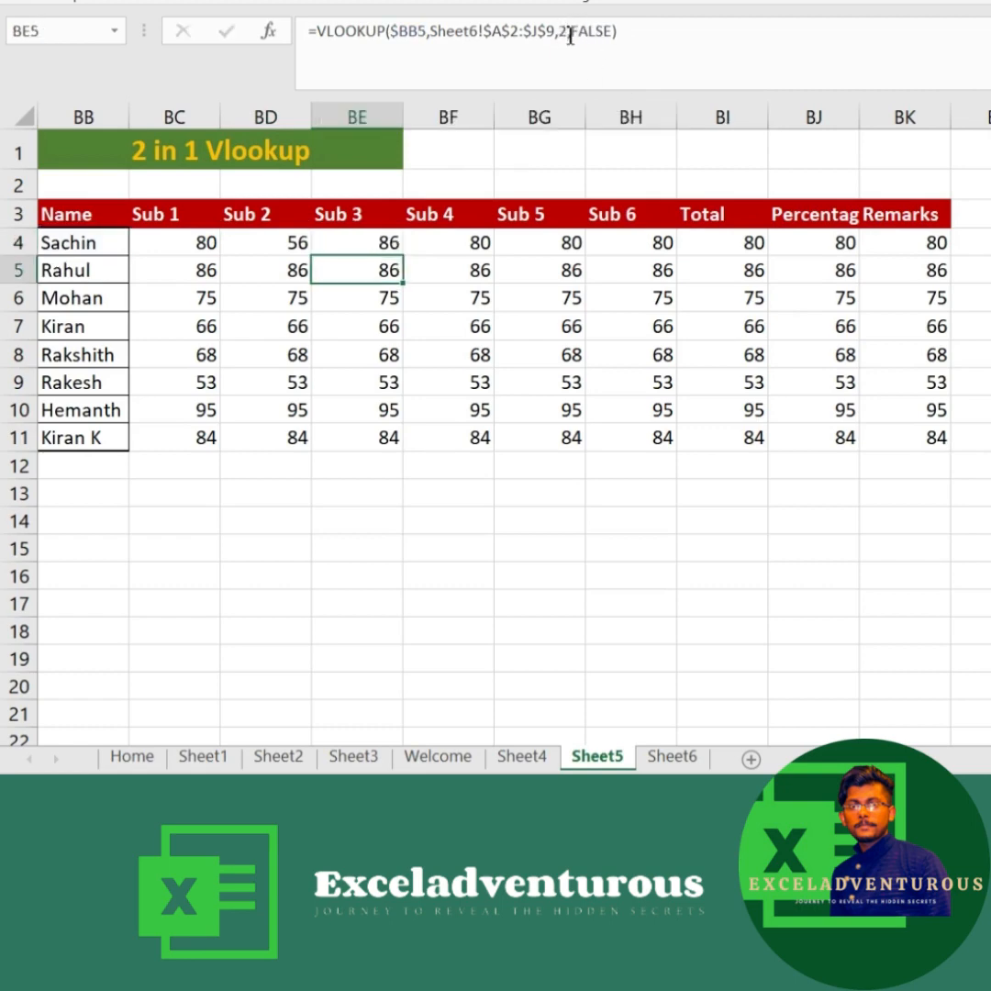
Step: Fill the corrected formulas in BD4 and BE4 down to row 11
click(297, 241)
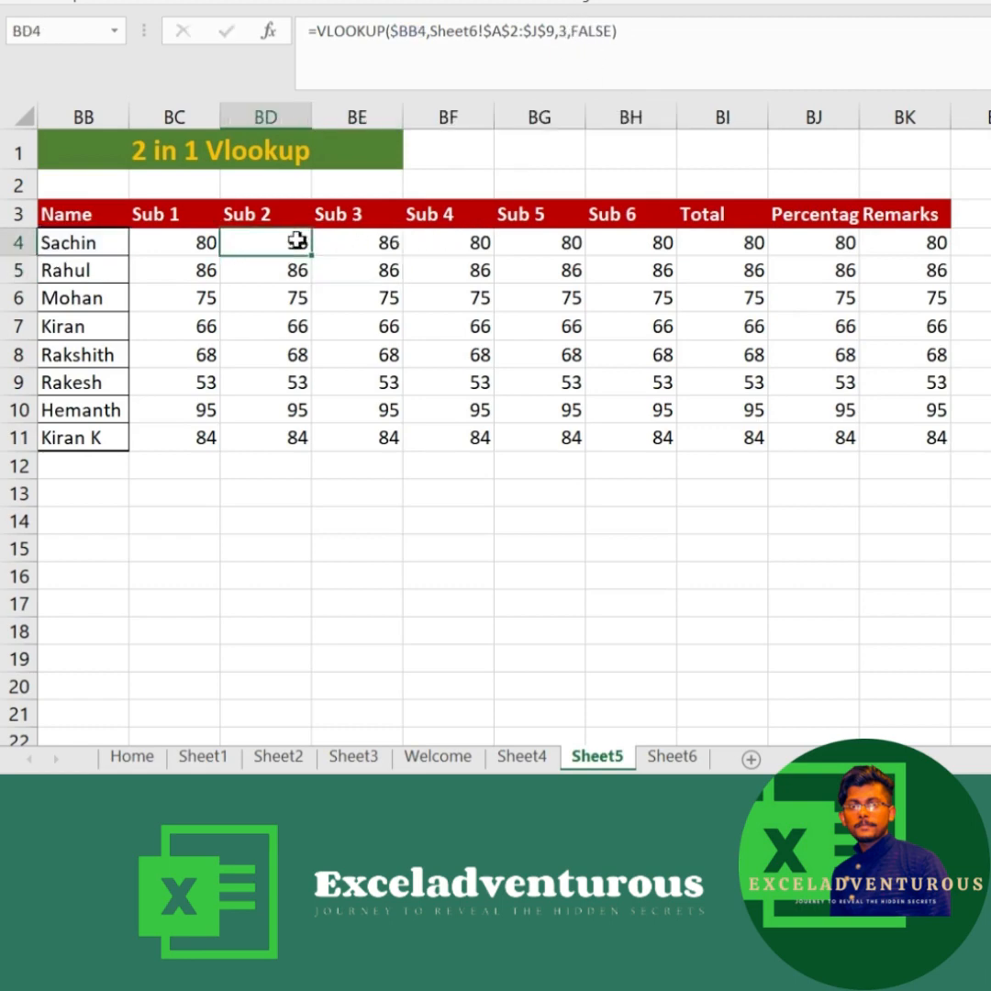
drag(312, 257, 303, 445)
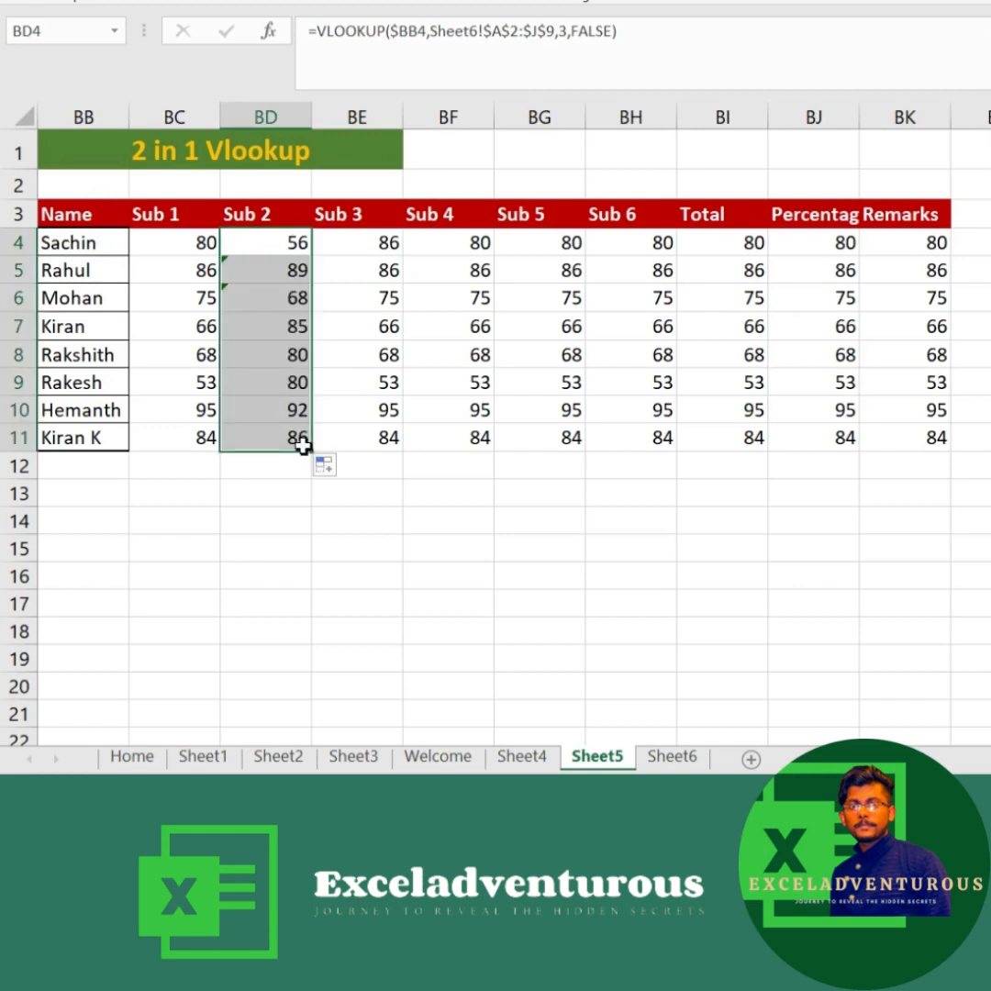
click(383, 246)
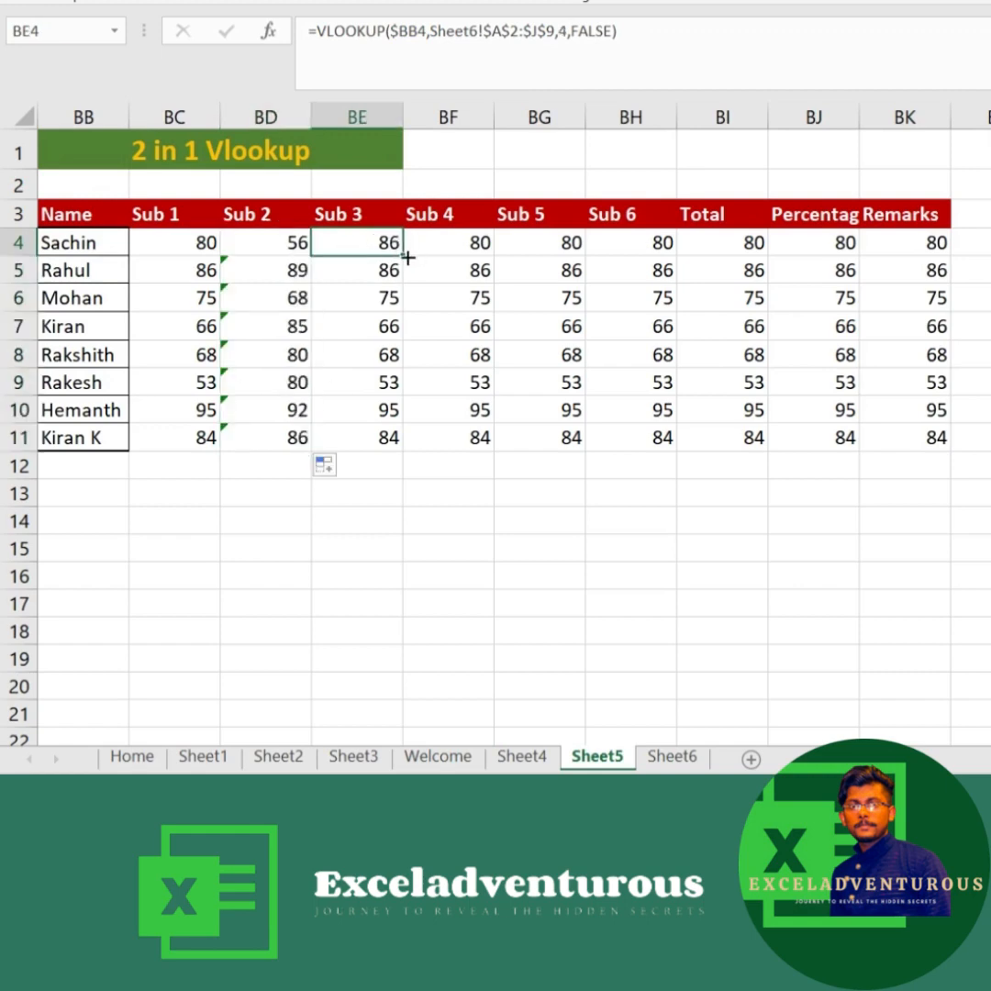
drag(407, 259, 406, 451)
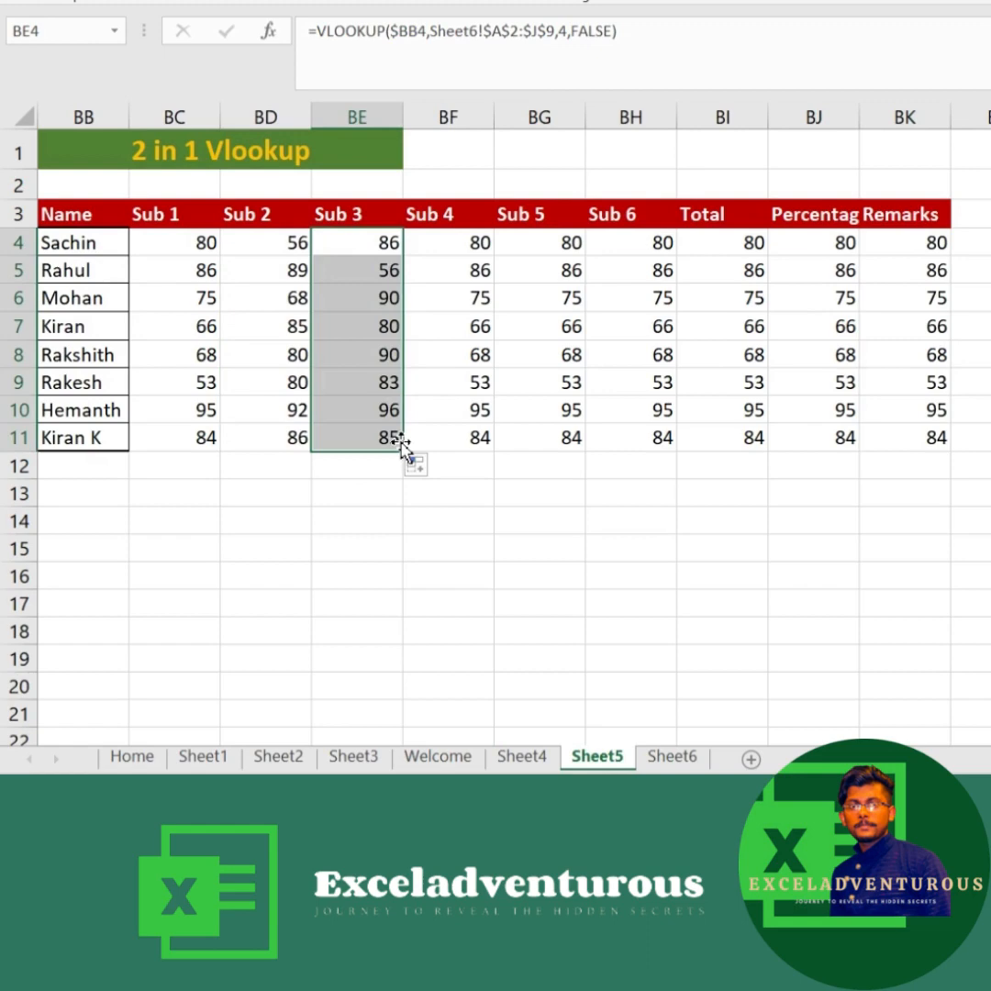
Step: Clear all lookup formulas from BC4:BK11 and select cell BC4
click(442, 244)
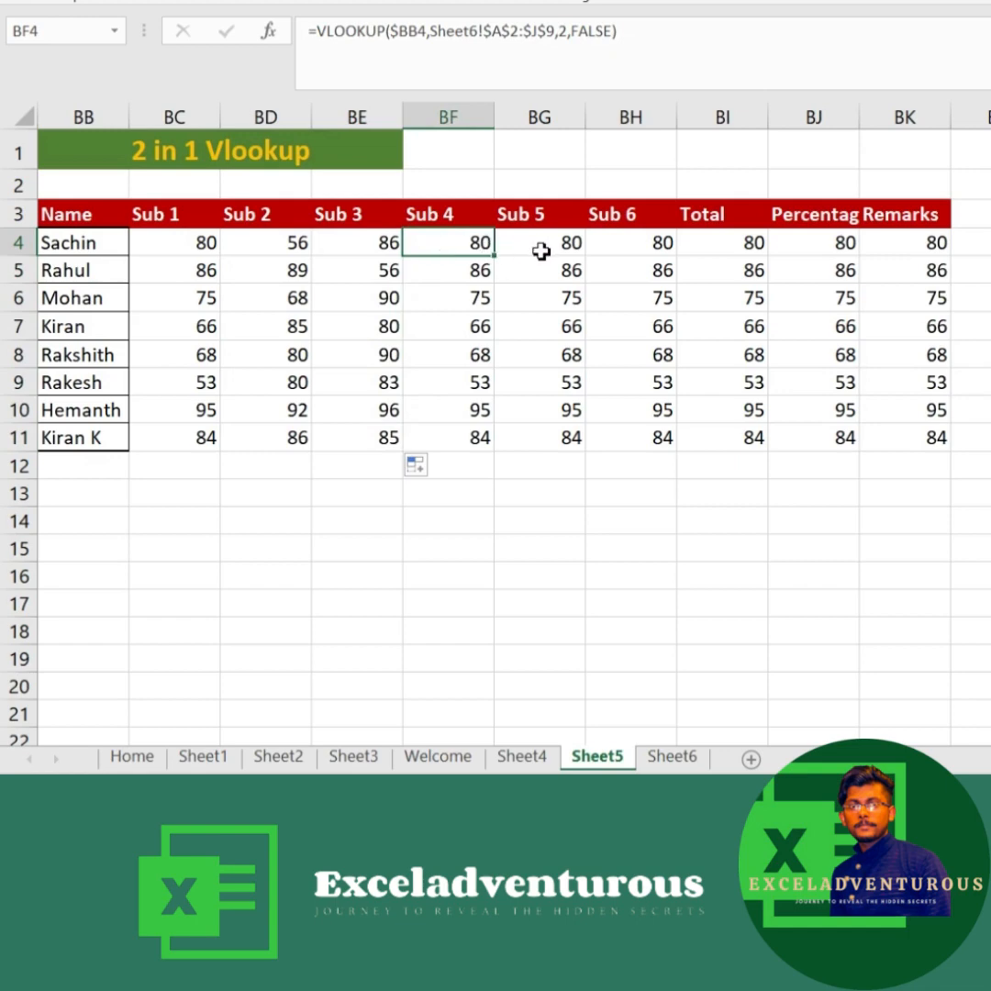
click(164, 243)
drag(164, 243, 897, 451)
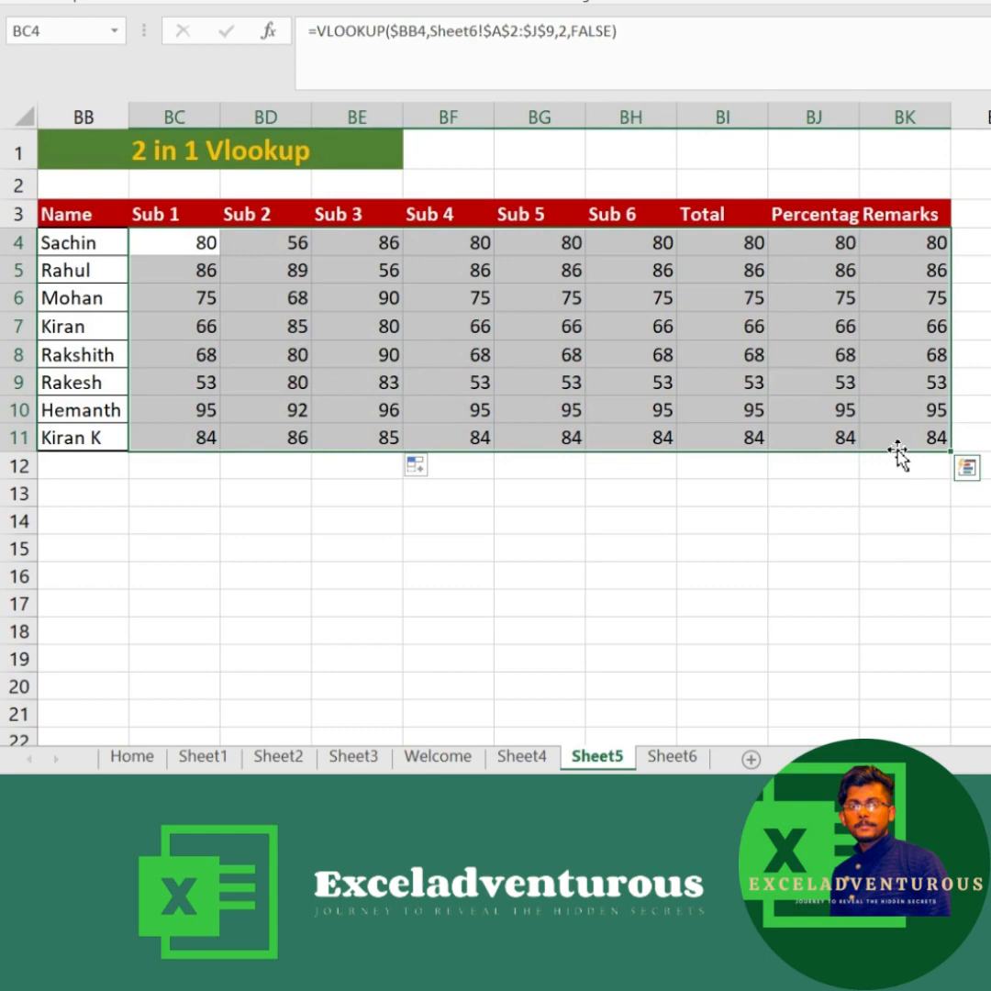
key(Delete)
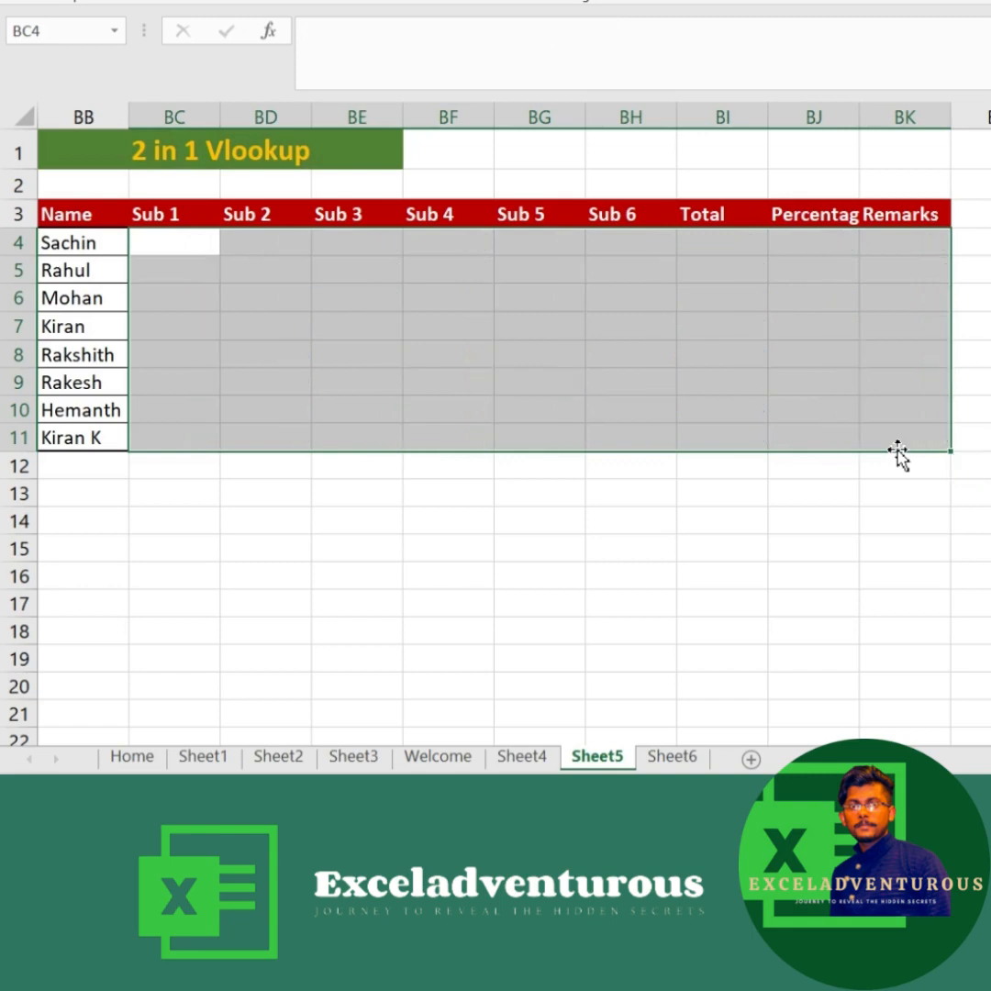
click(161, 244)
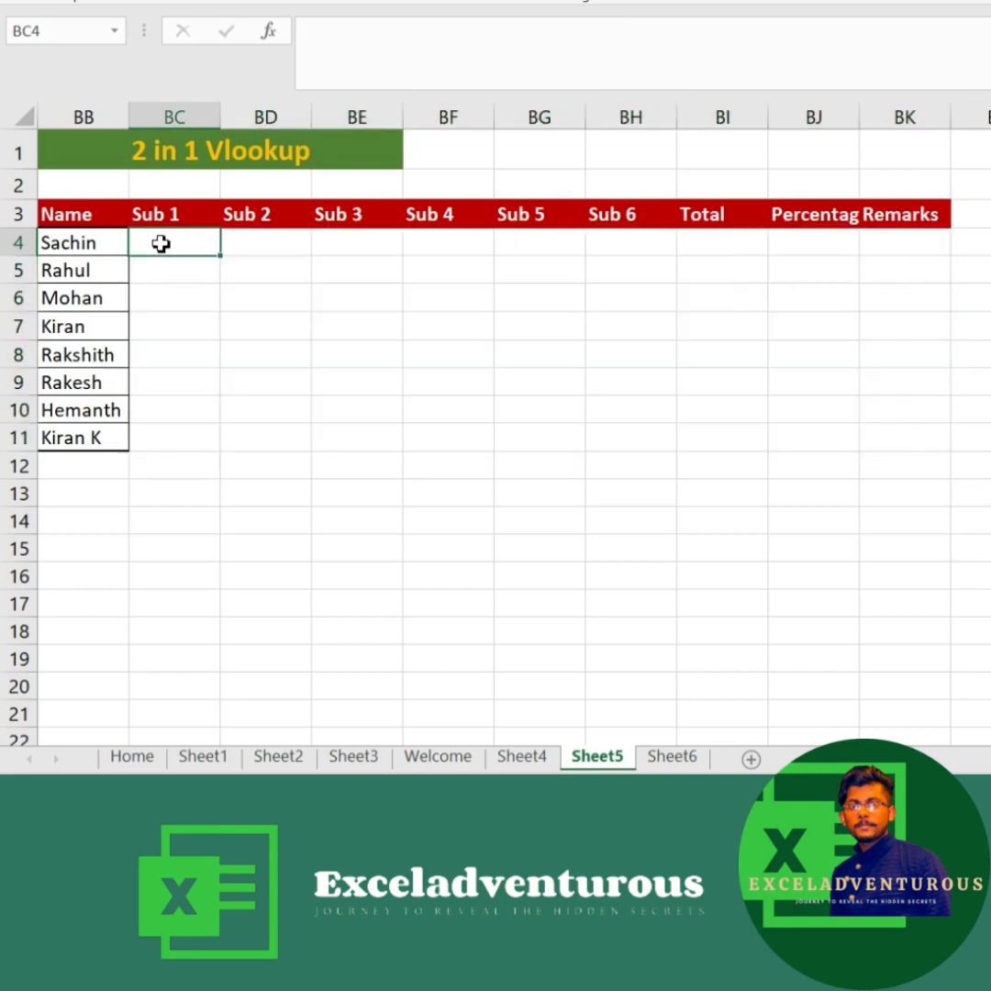
Step: Start a VLOOKUP formula in the Sub 1 cell BC4 with the column-locked lookup value $BB4
text(=vl)
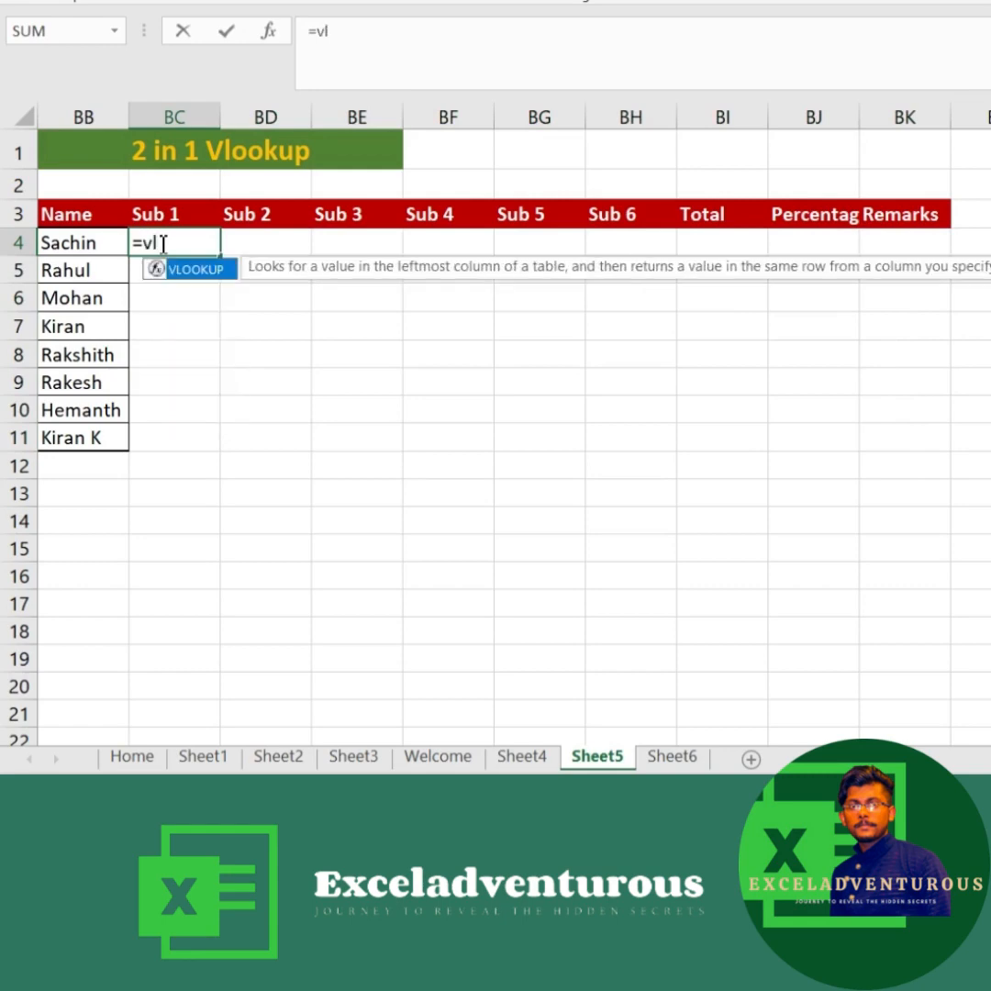
key(Tab)
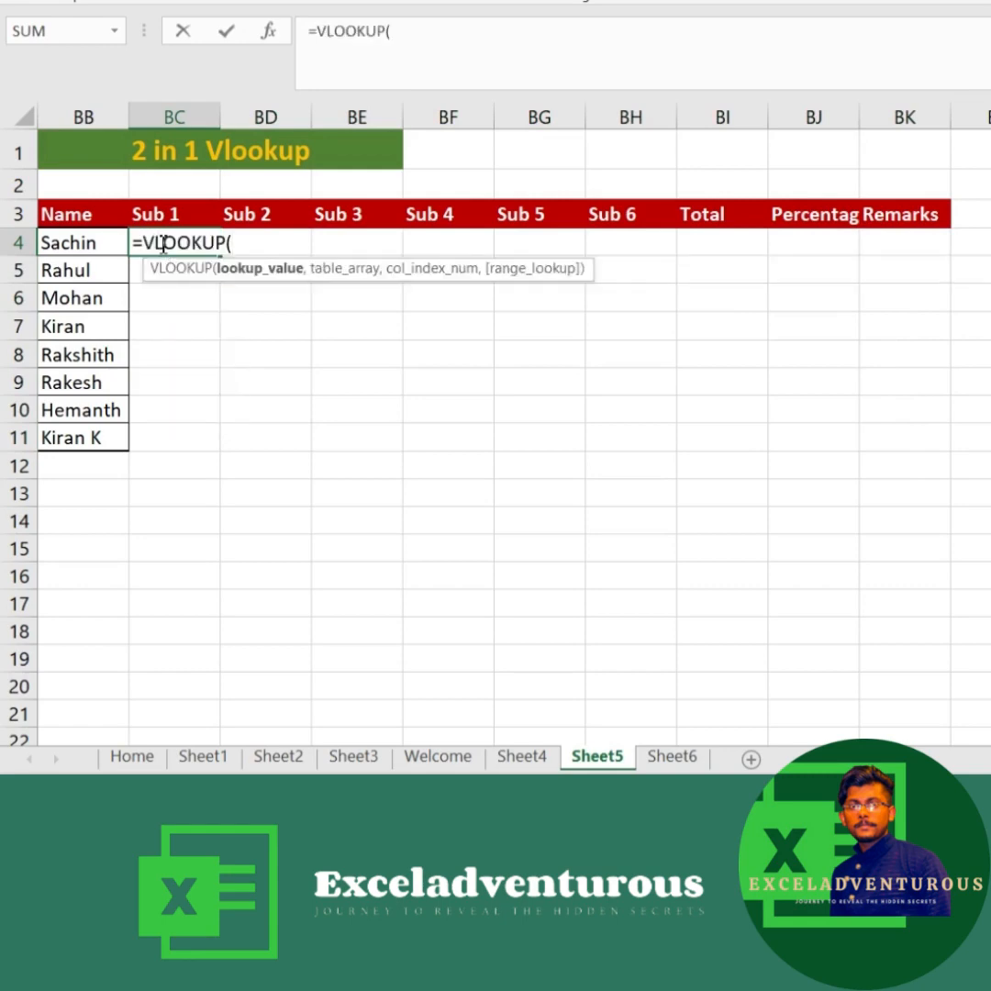
click(55, 243)
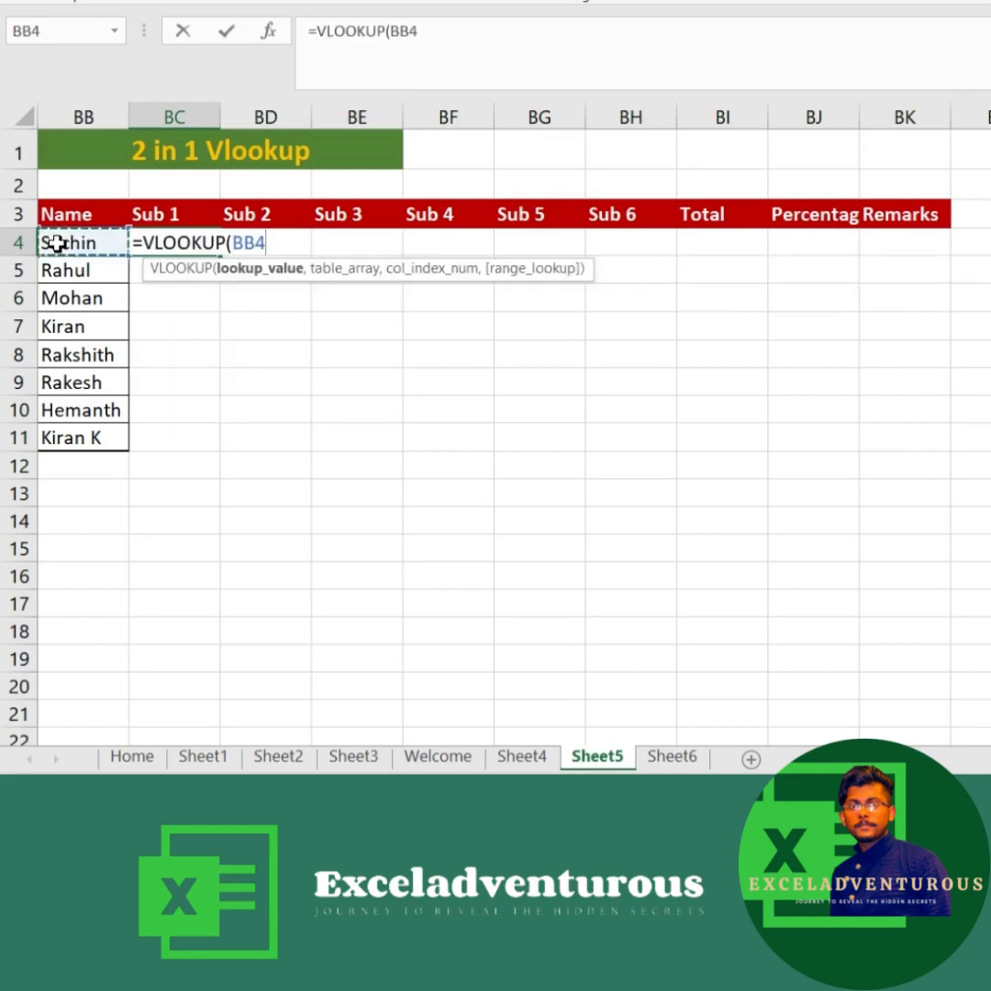
click(397, 34)
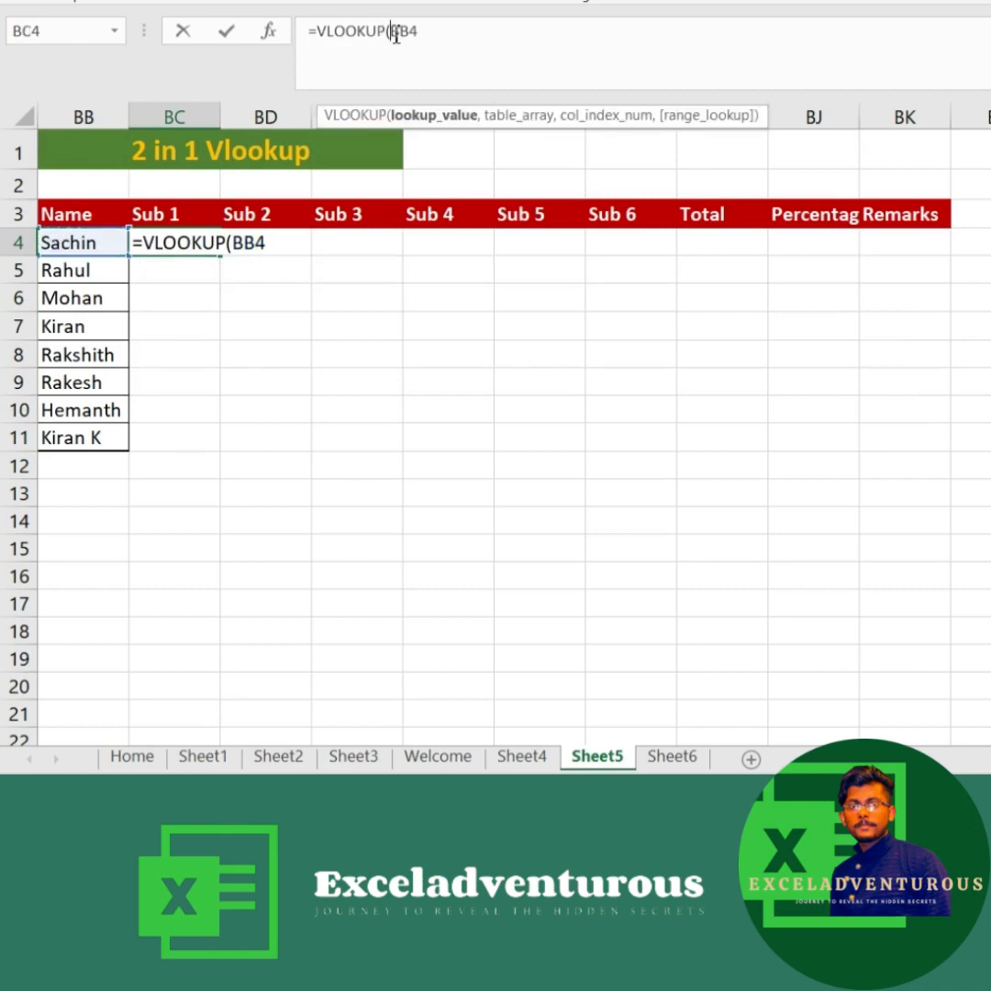
text($)
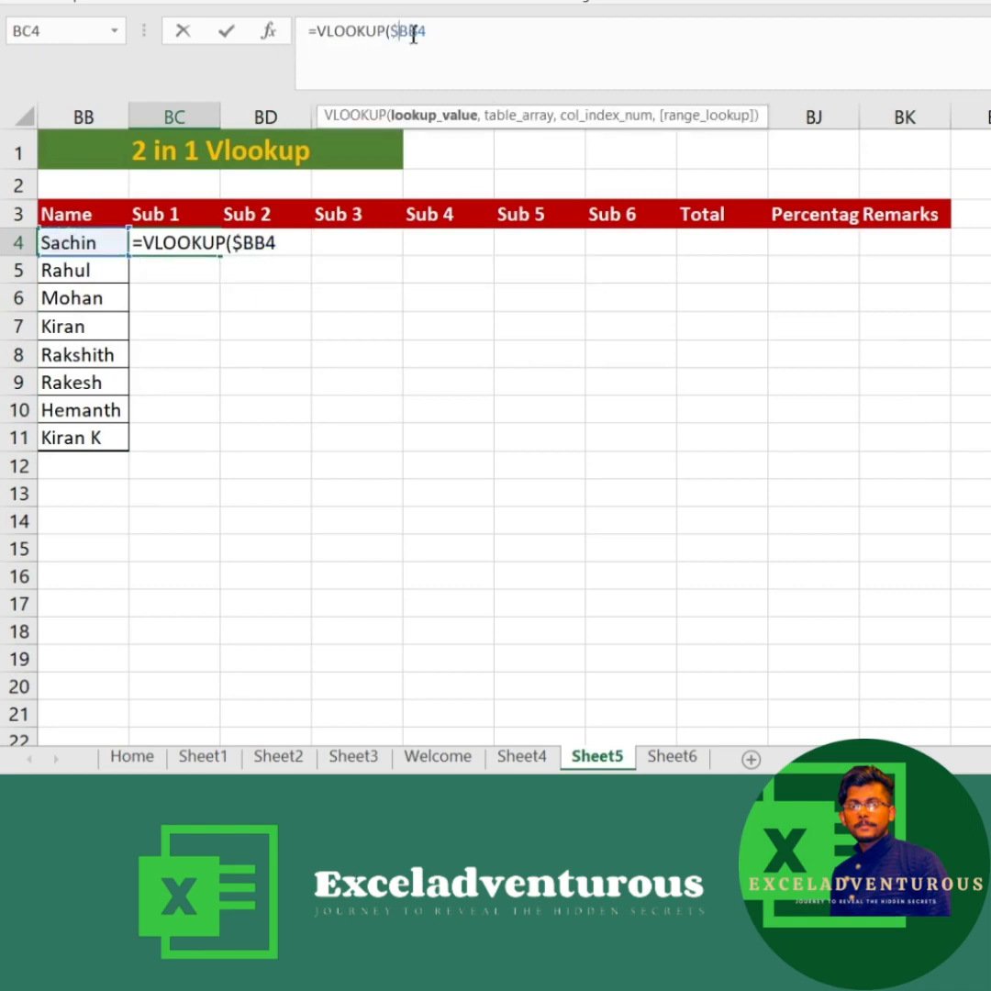
click(430, 34)
text(,)
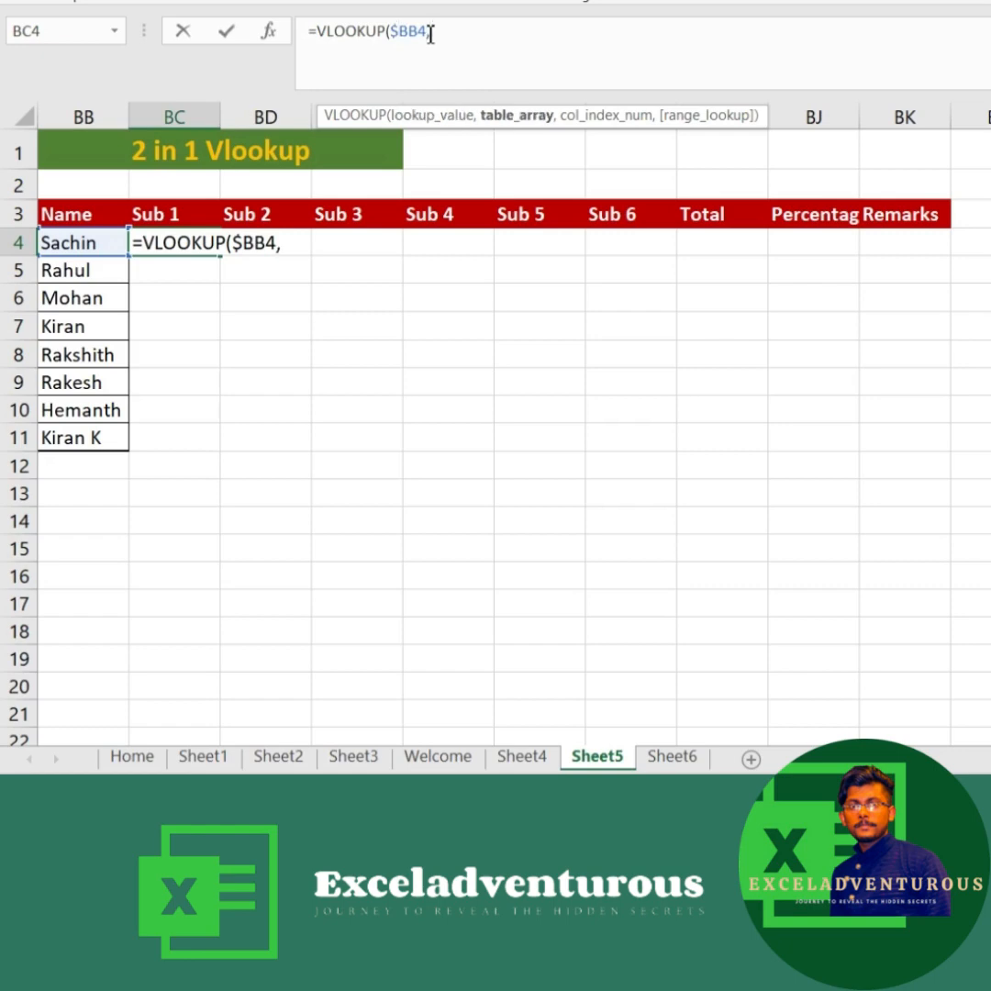
Step: Set the VLOOKUP table array to the absolute range Sheet6!$A$2:$J$9
click(673, 758)
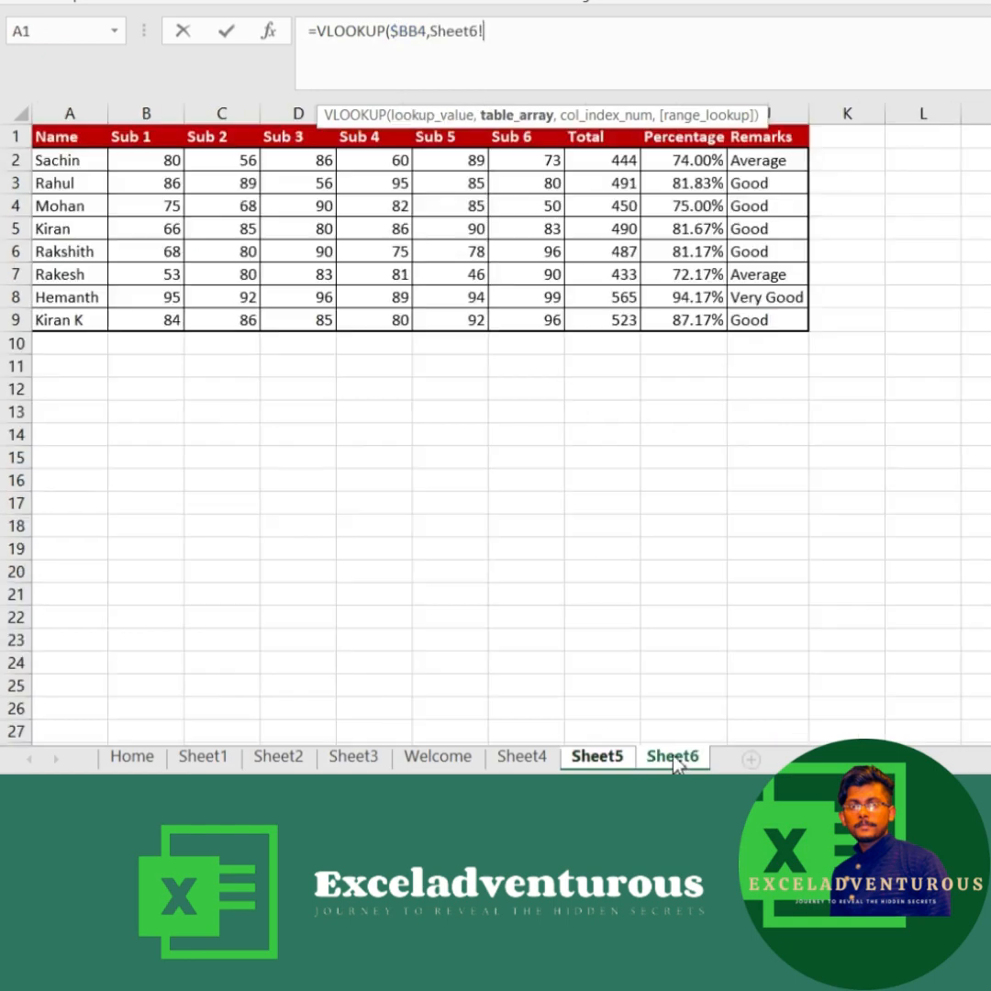
drag(60, 159, 790, 330)
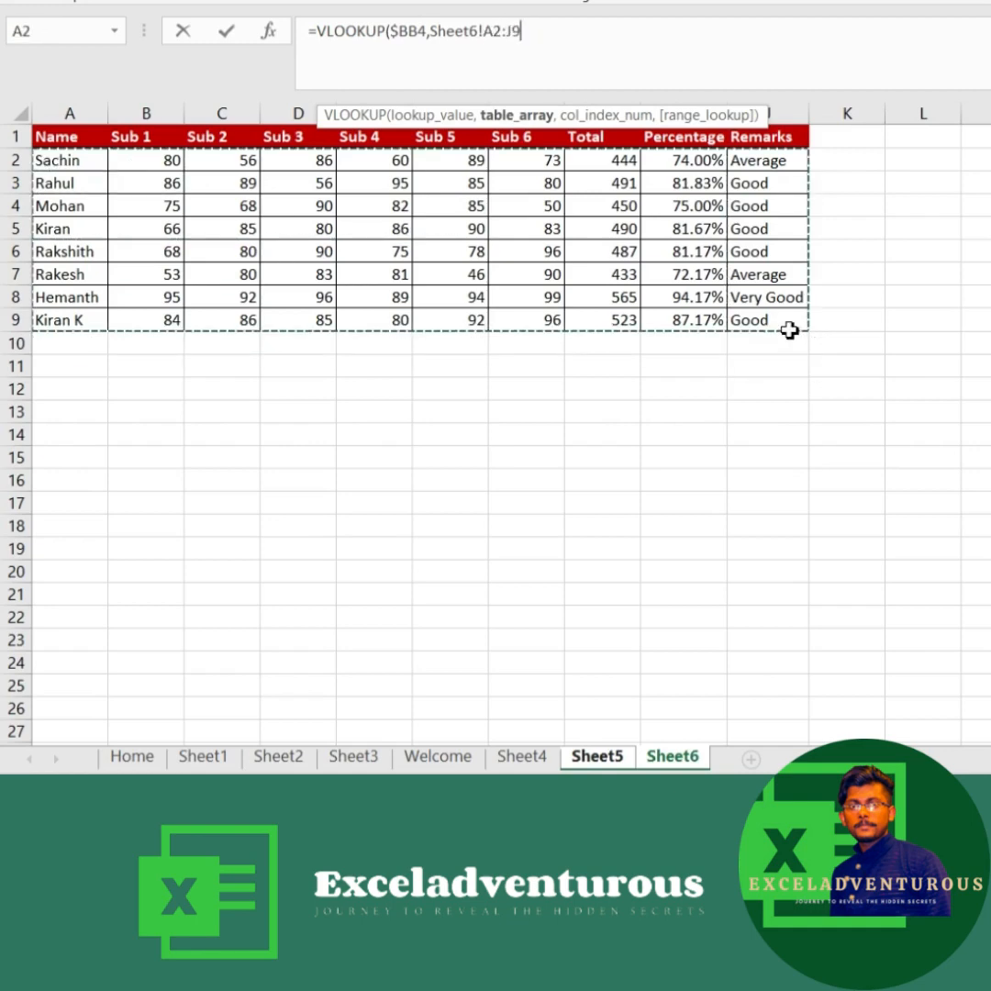
key(F4)
text(,)
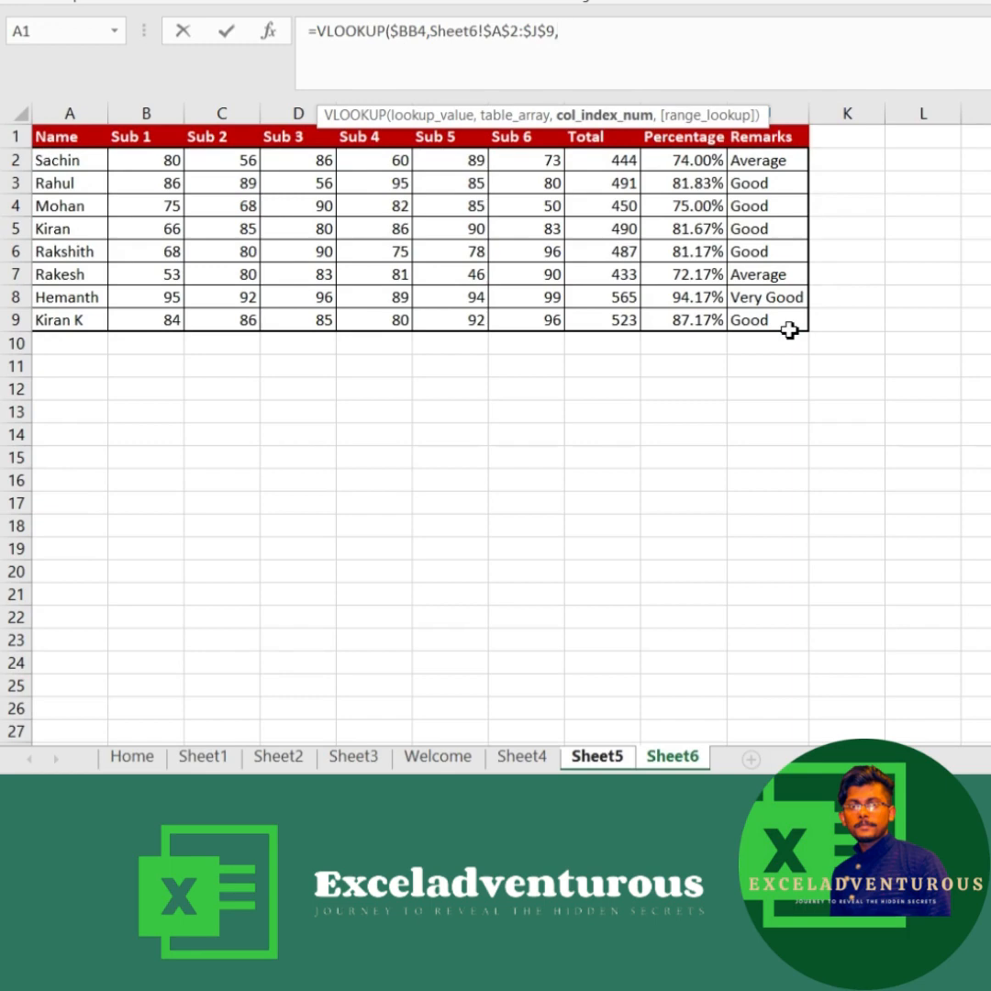
Step: Nest a MATCH function as the column index, with lookup value Sheet6!B$1 and lookup array Sheet6!$A$1:$J$1
text(mat)
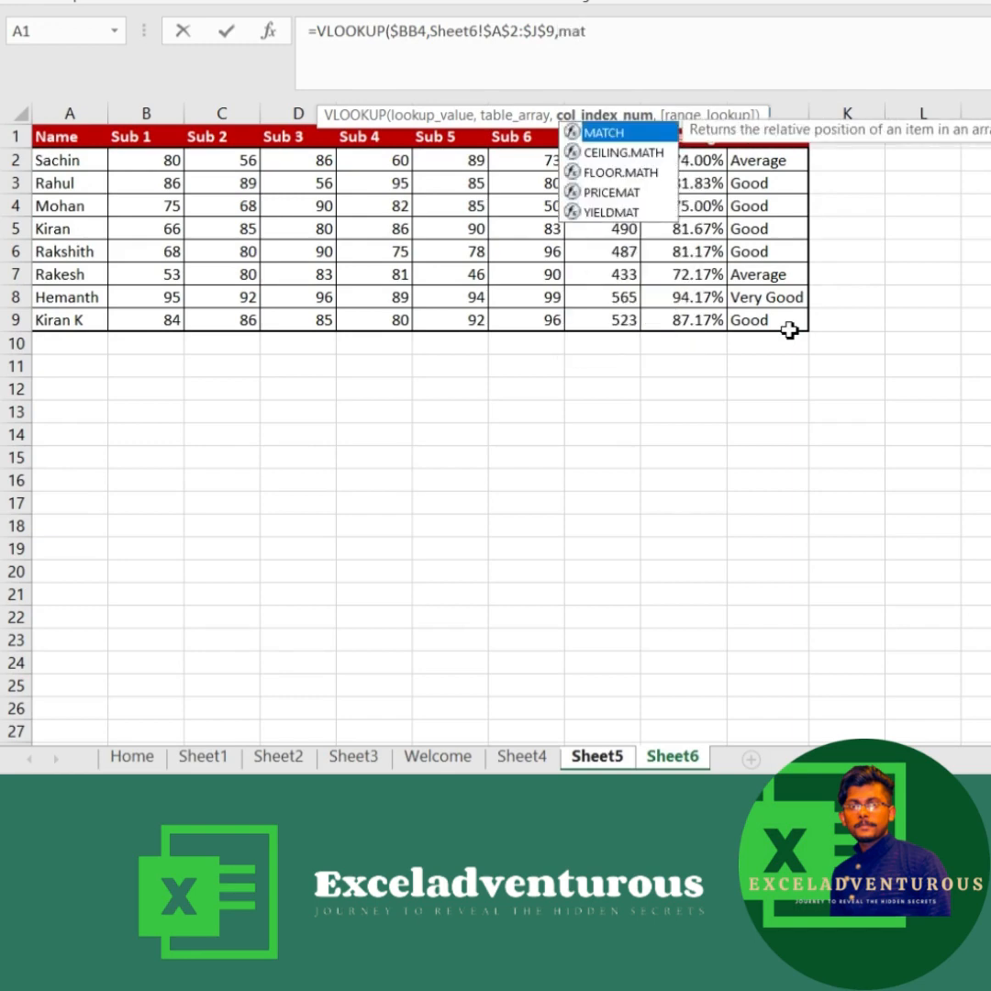
key(Tab)
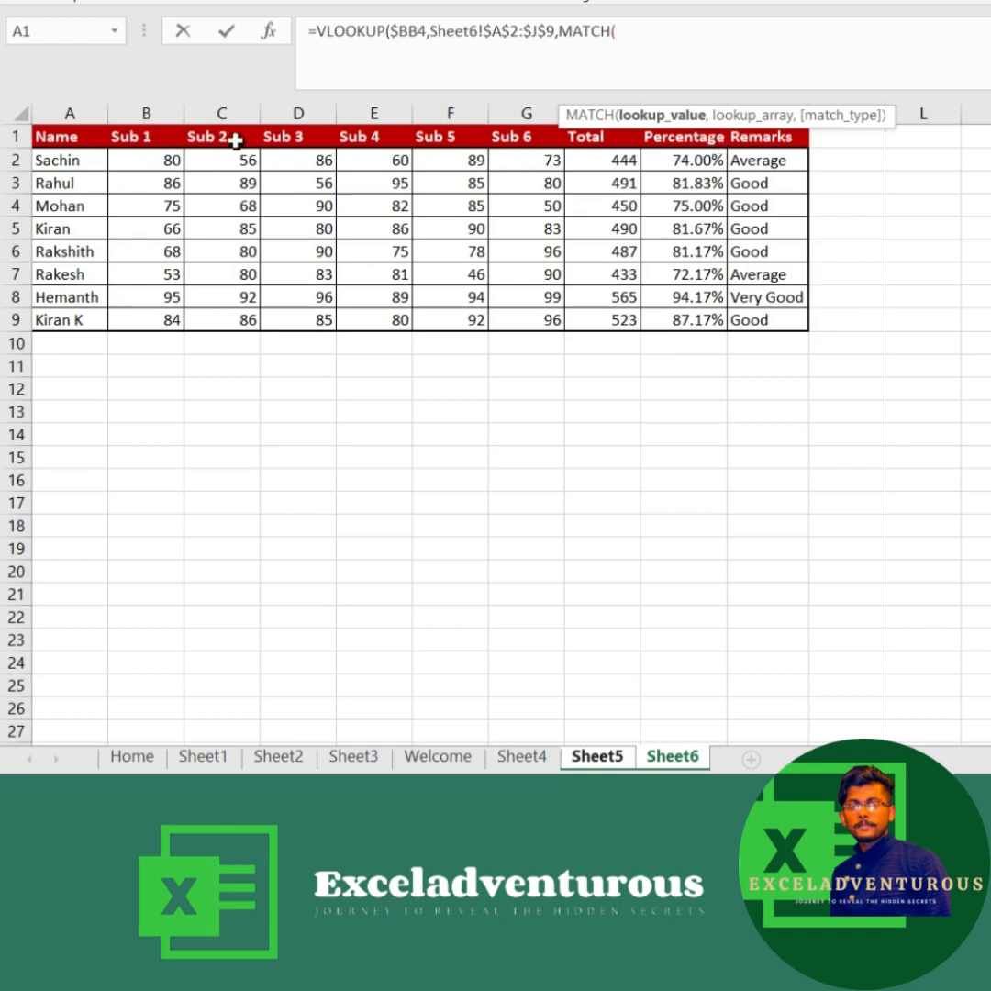
click(151, 140)
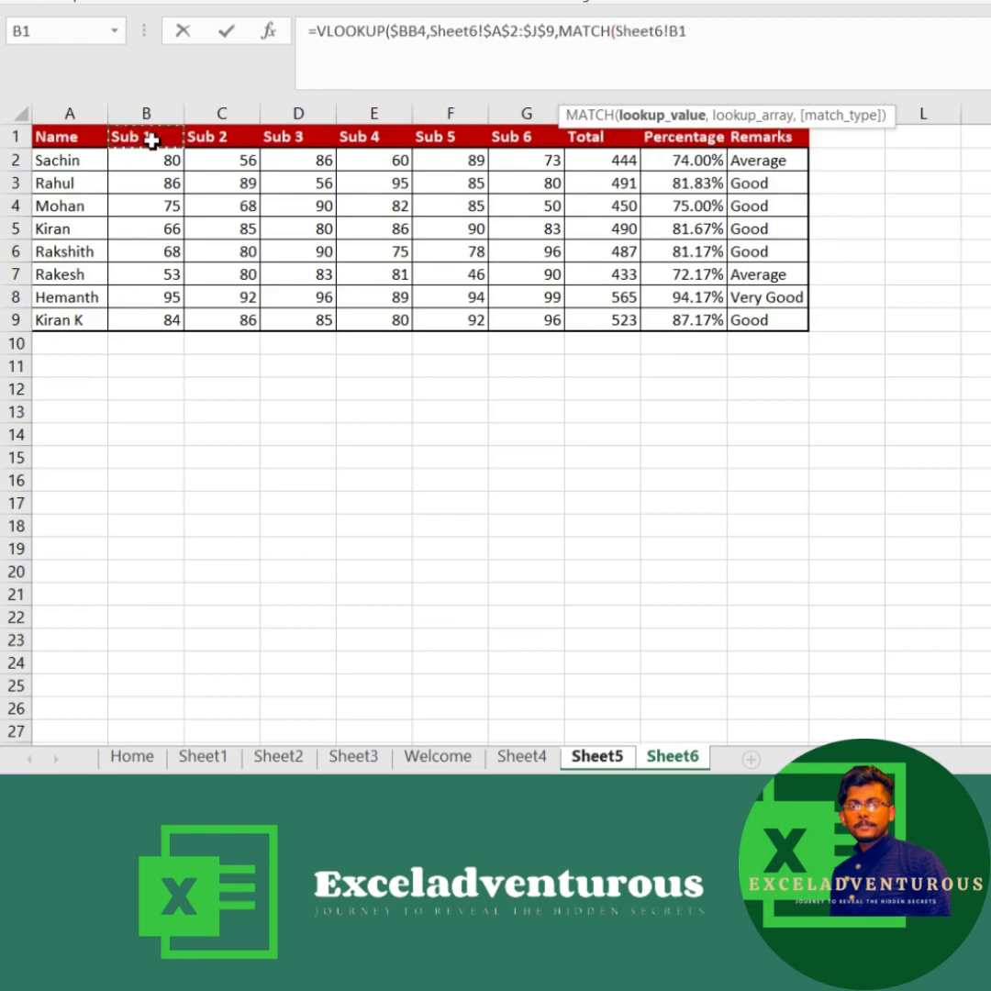
text(,)
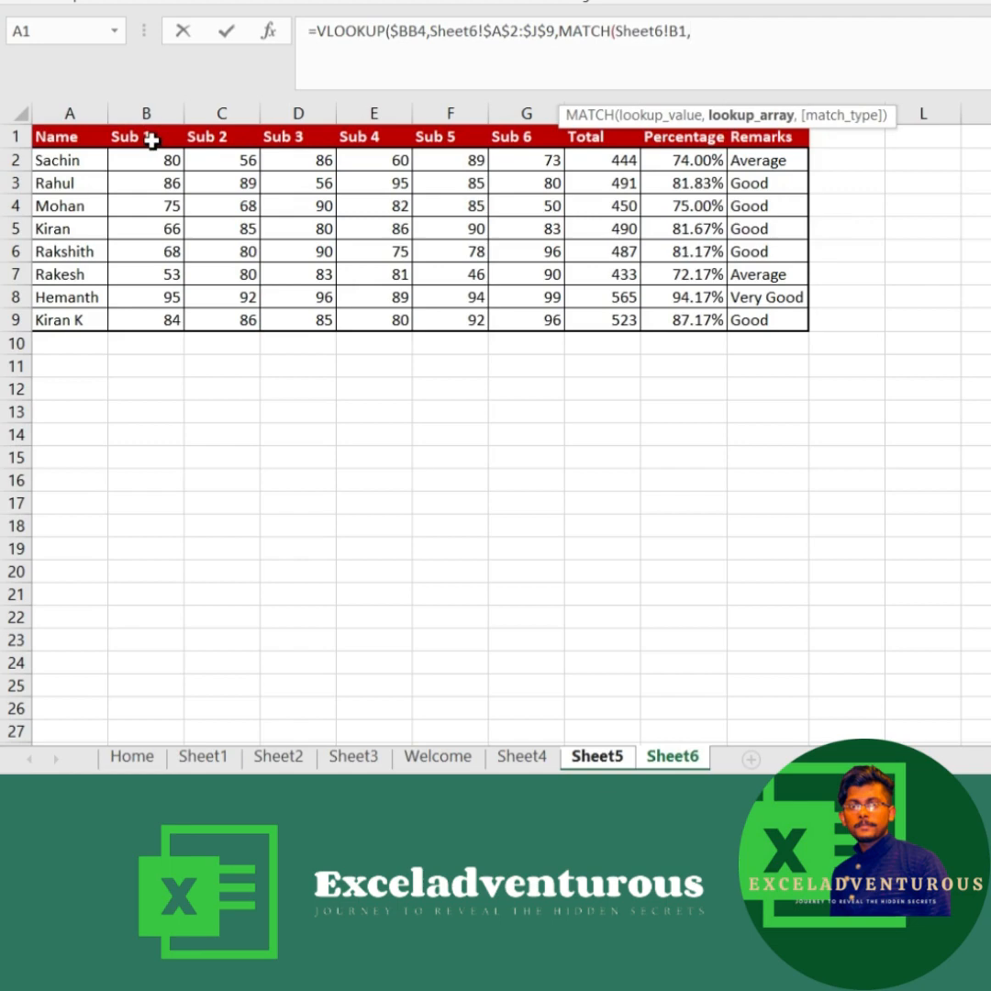
click(46, 135)
drag(46, 135, 769, 136)
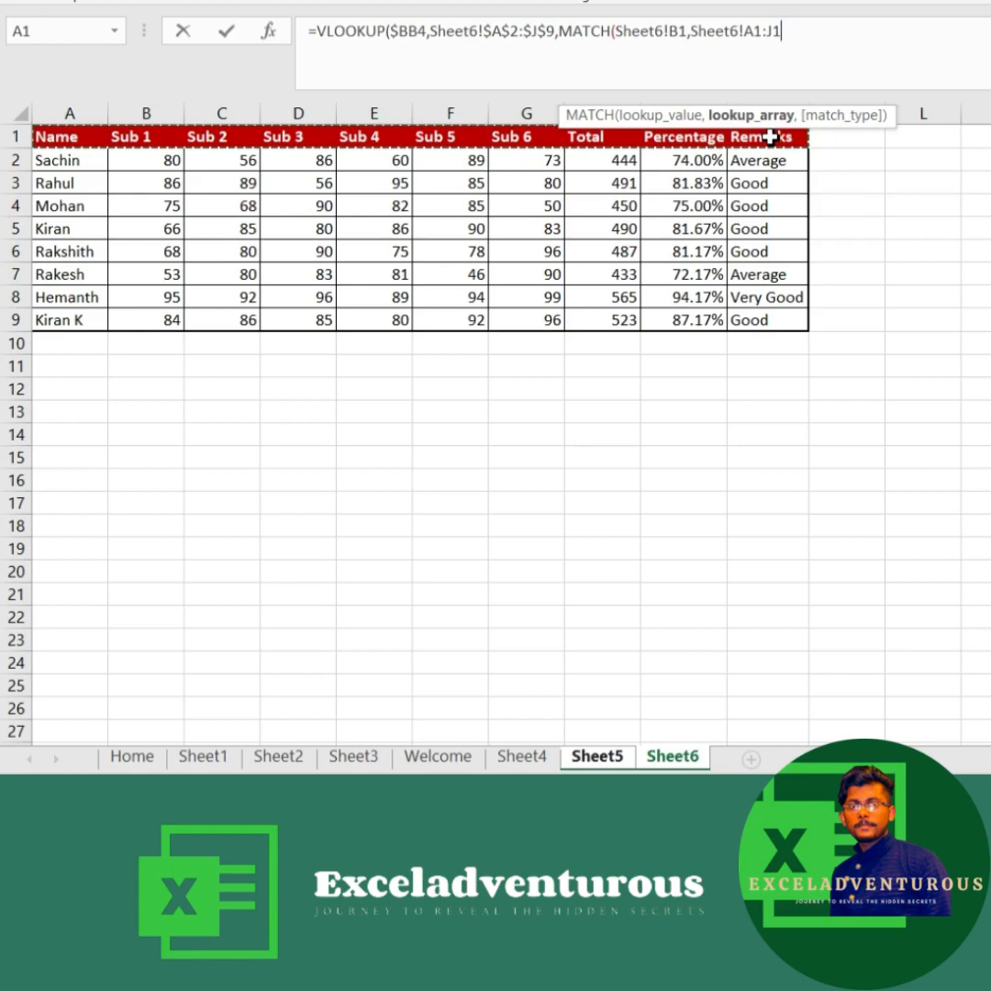
key(F4)
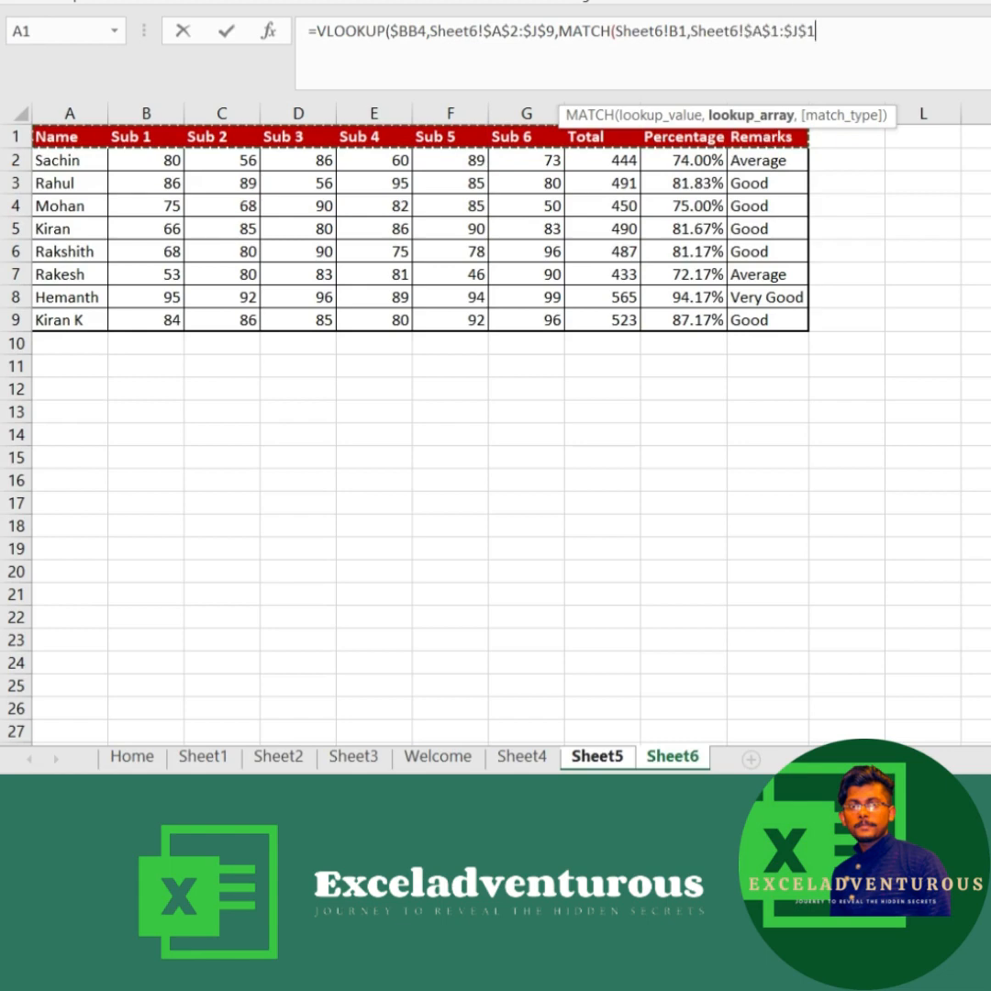
click(683, 32)
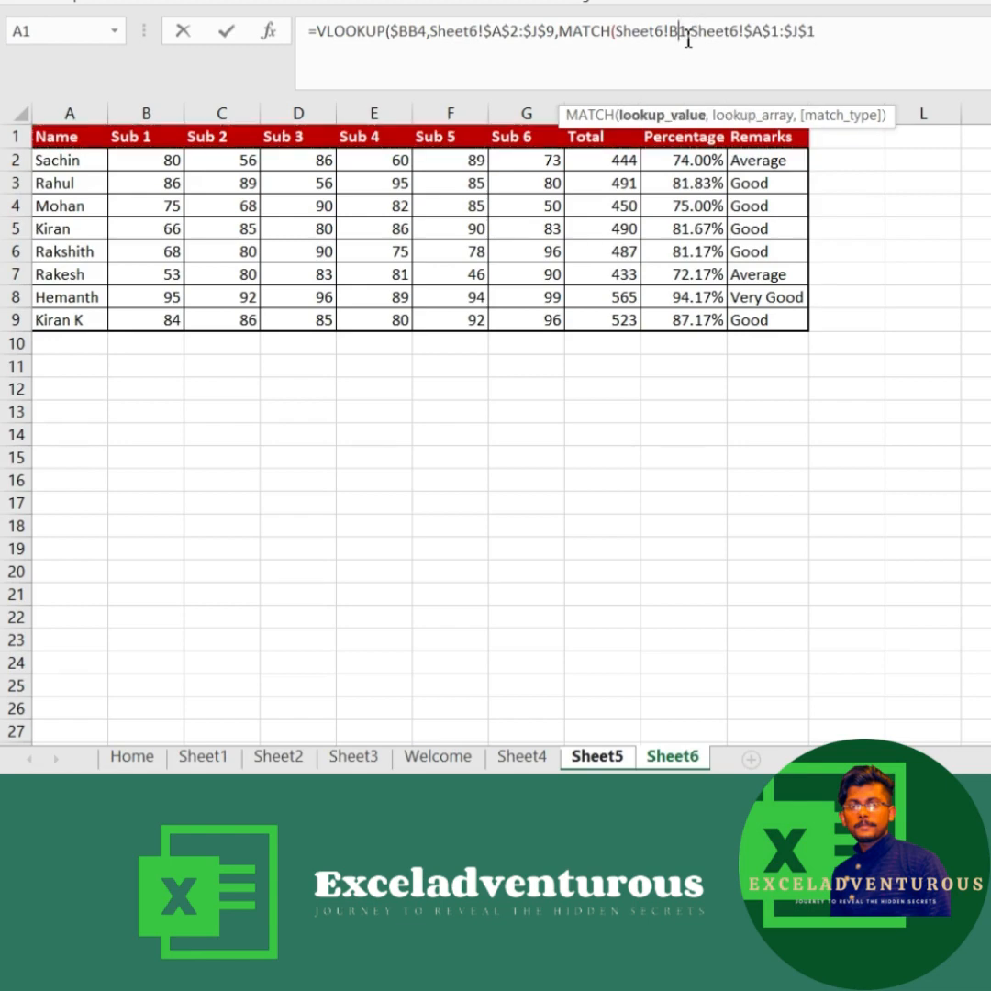
text($)
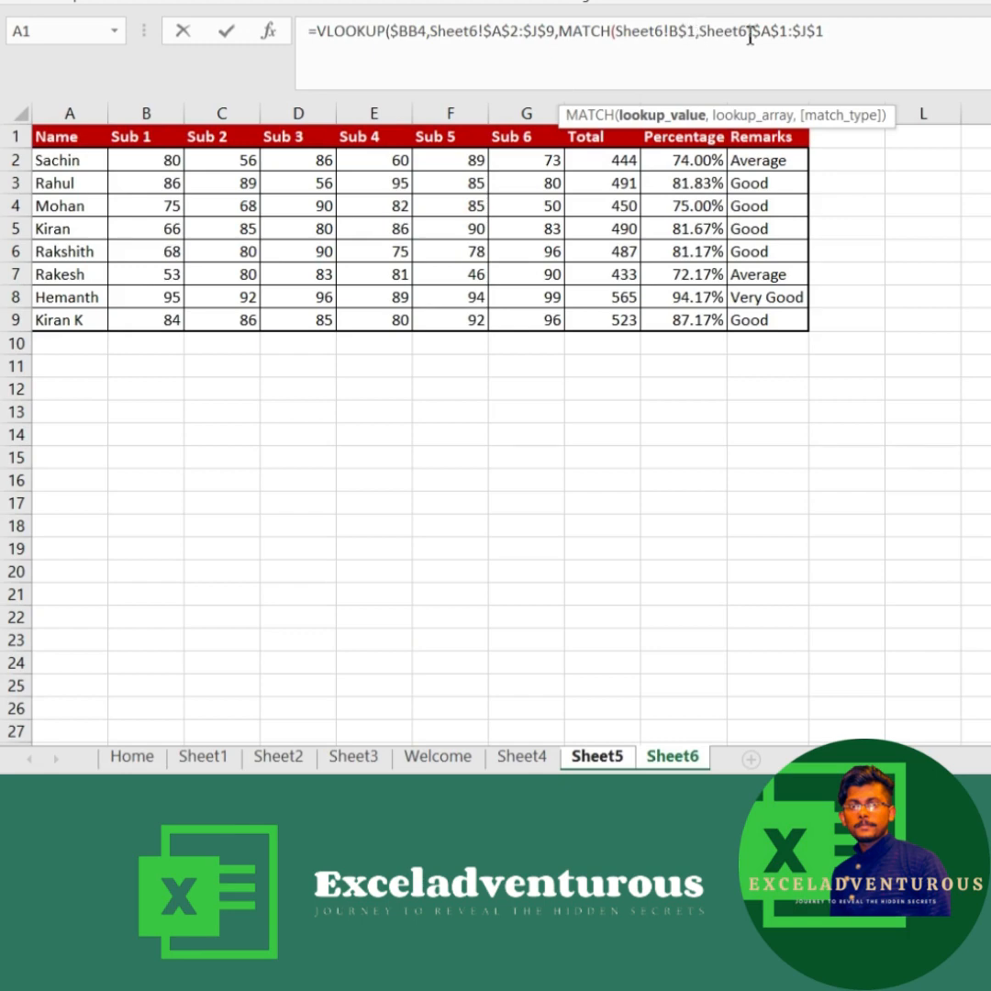
Step: Complete the formula with match type 0 for MATCH and FALSE as the VLOOKUP range lookup, and enter it in BC4
click(833, 32)
text(,)
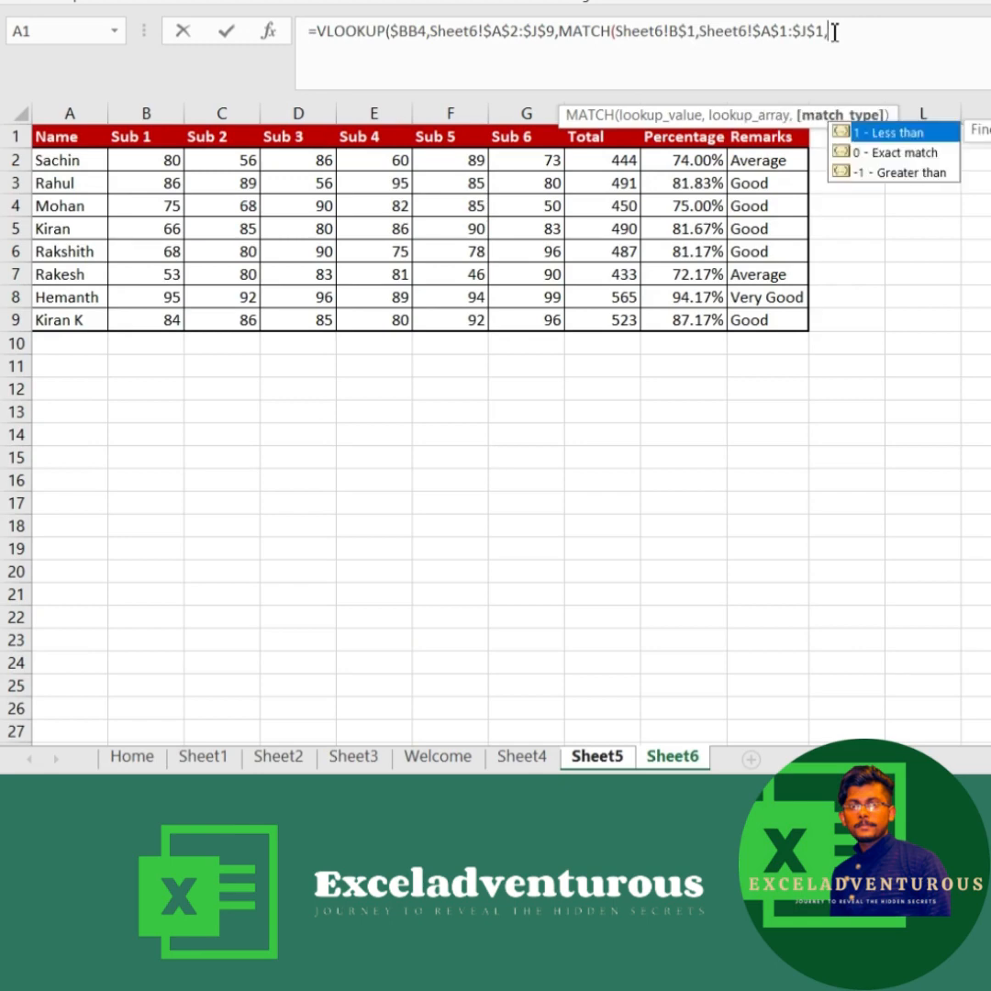
key(Down)
key(Tab)
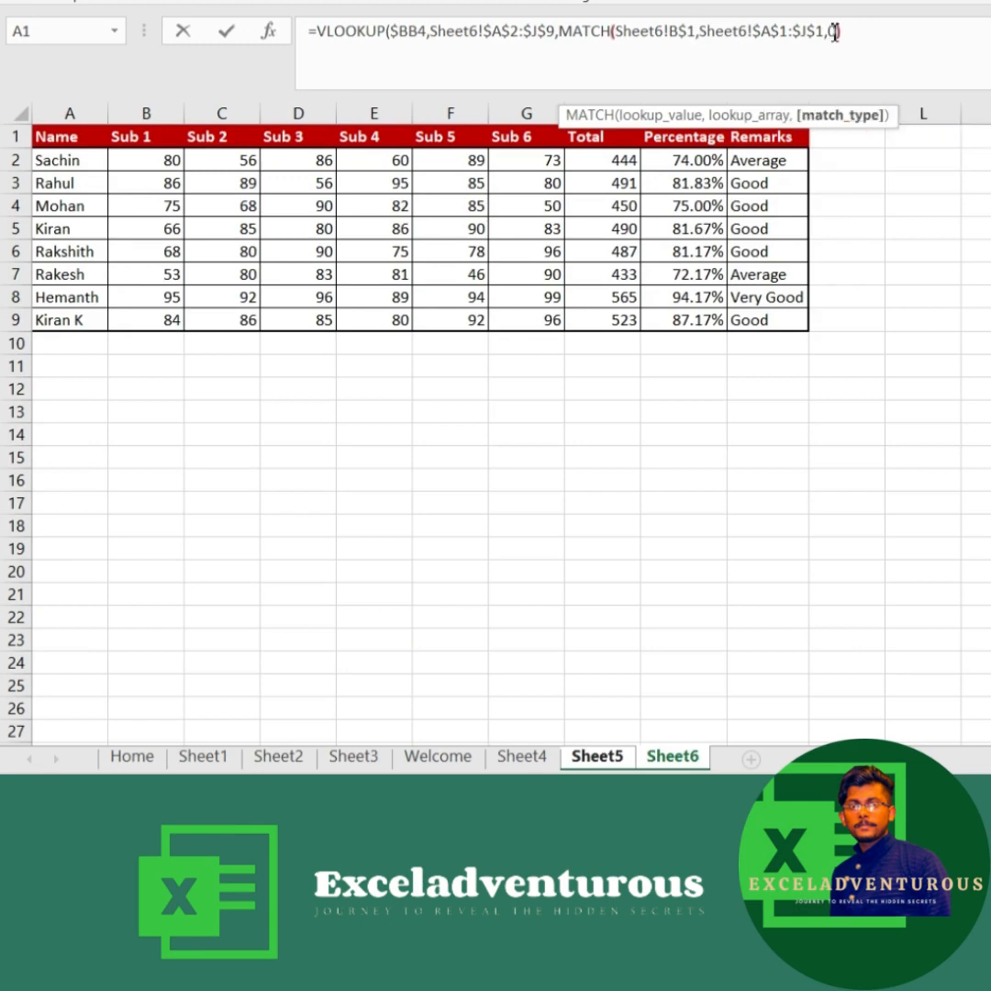
text(),)
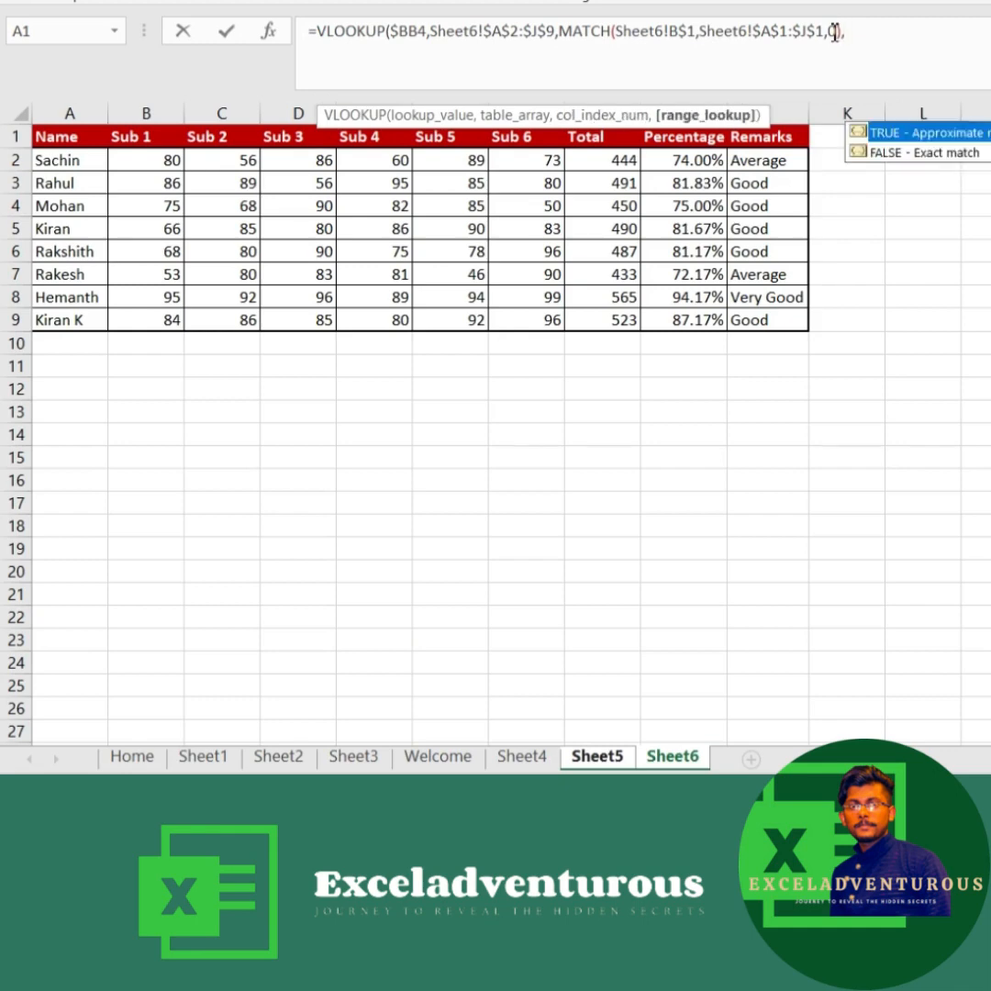
key(Down)
key(Tab)
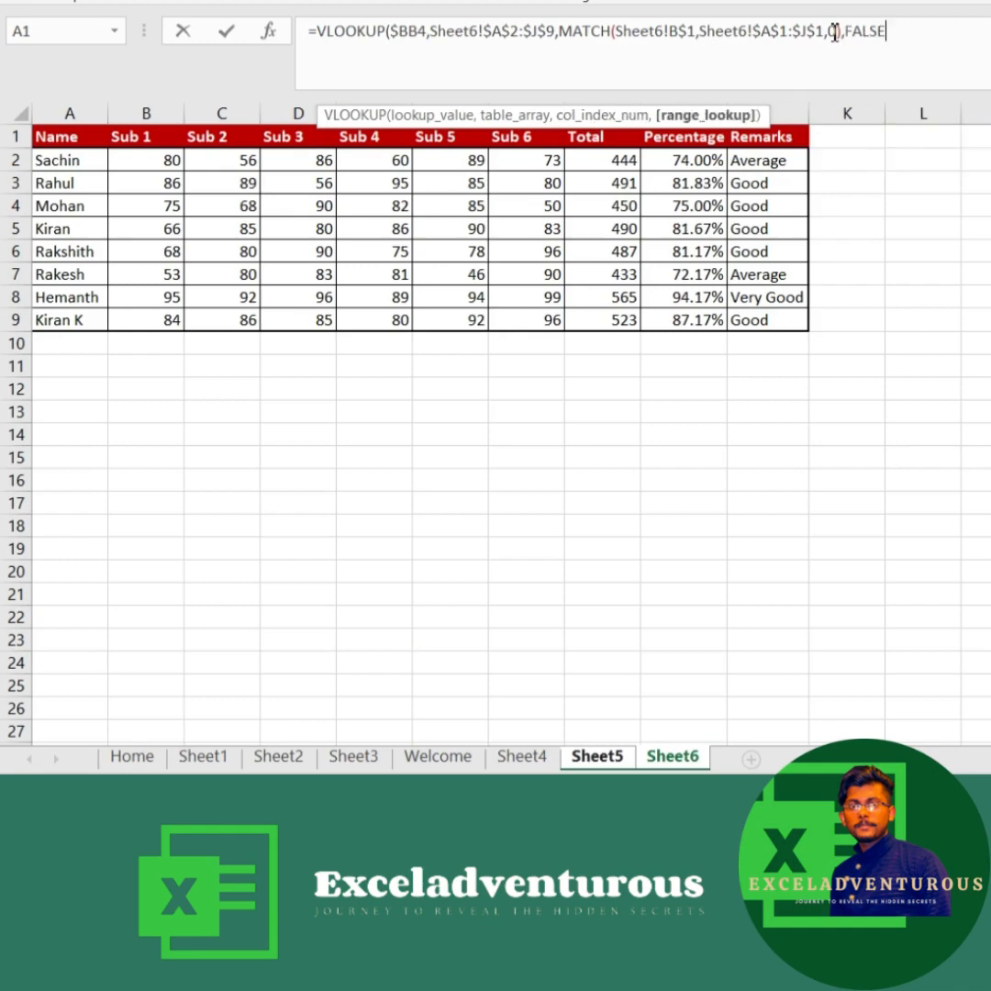
text())
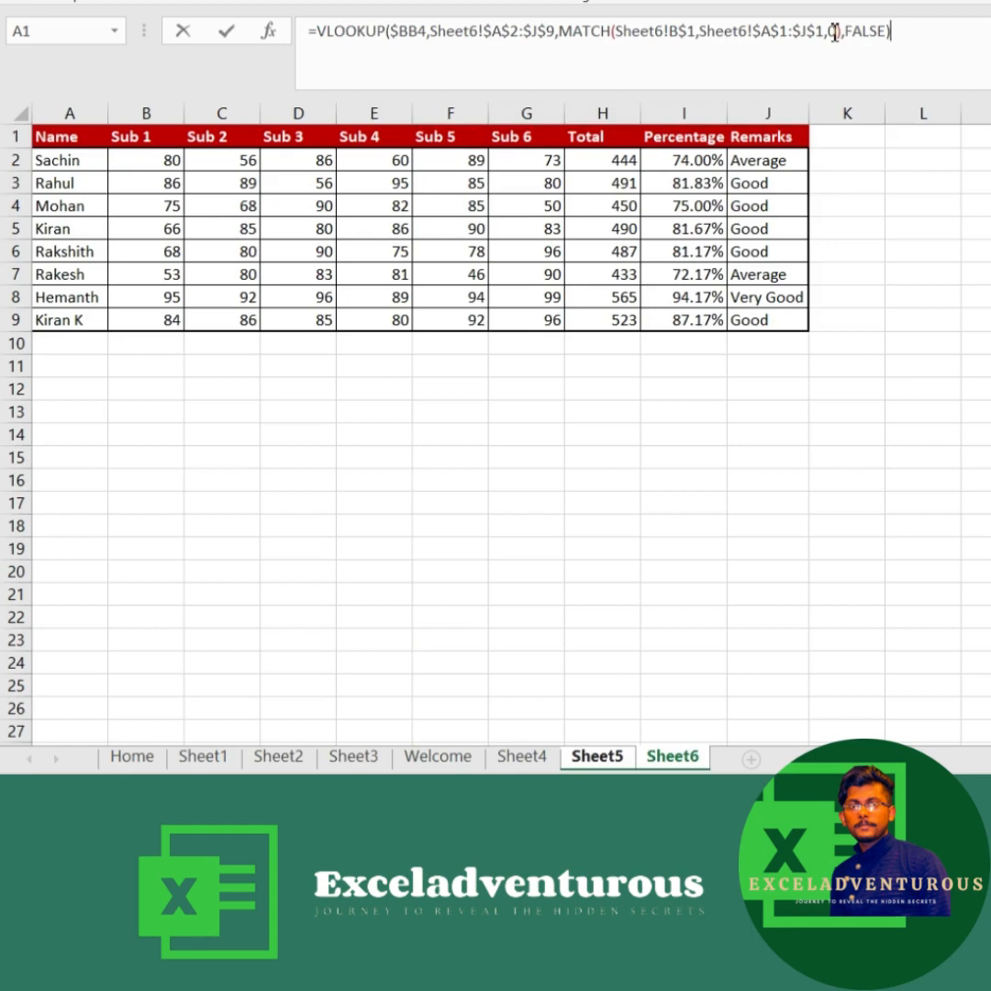
key(Return)
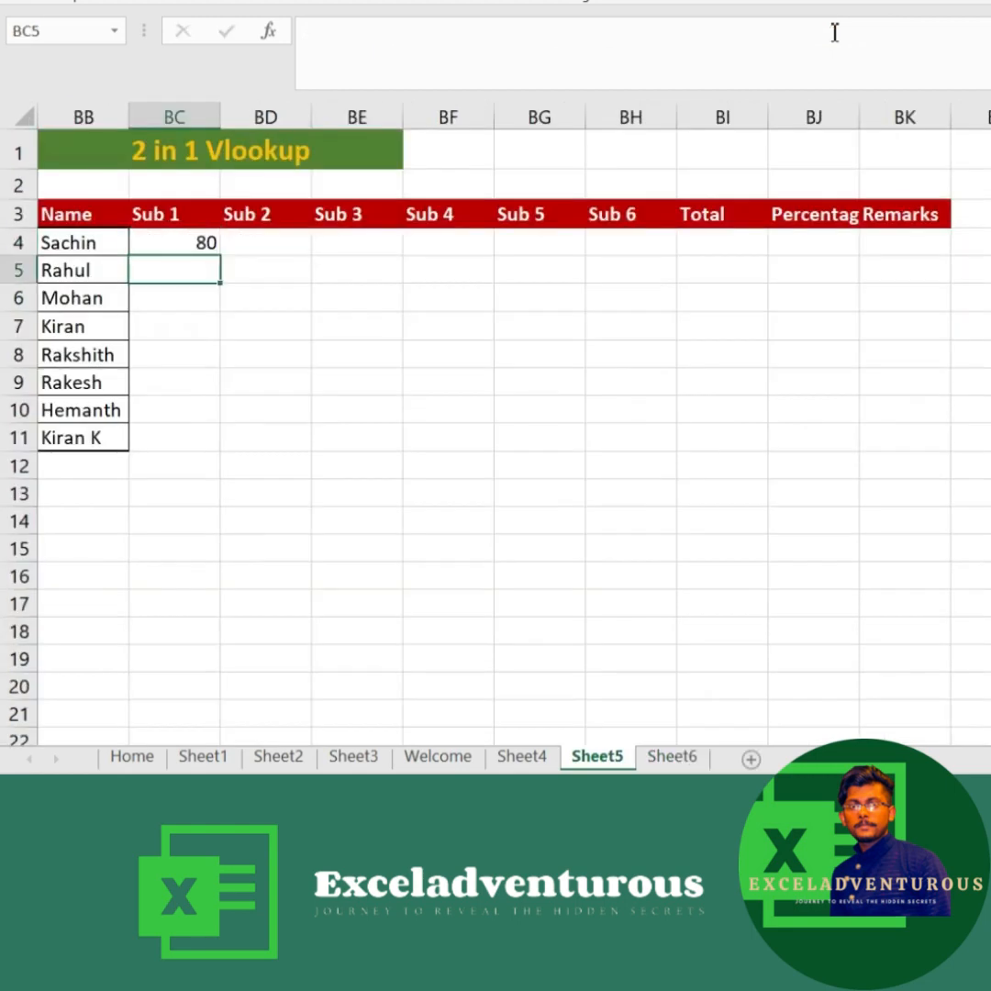
Step: Fill the combined VLOOKUP and MATCH formula from BC4 across and down the table to BK11
click(201, 244)
drag(223, 251, 926, 463)
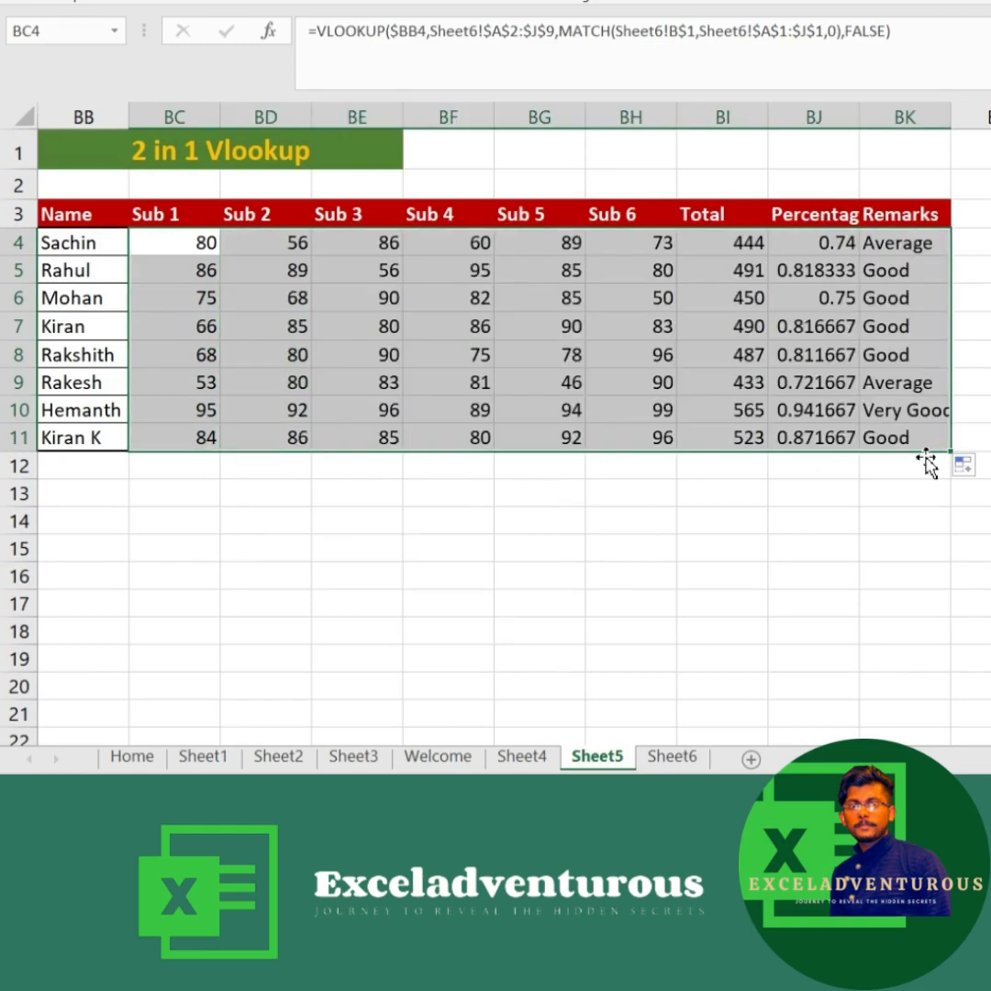
Step: Format the Percentage values in BJ4:BJ11 as percentages with two decimal places
click(815, 243)
drag(815, 242, 821, 436)
key(ctrl+shift+5)
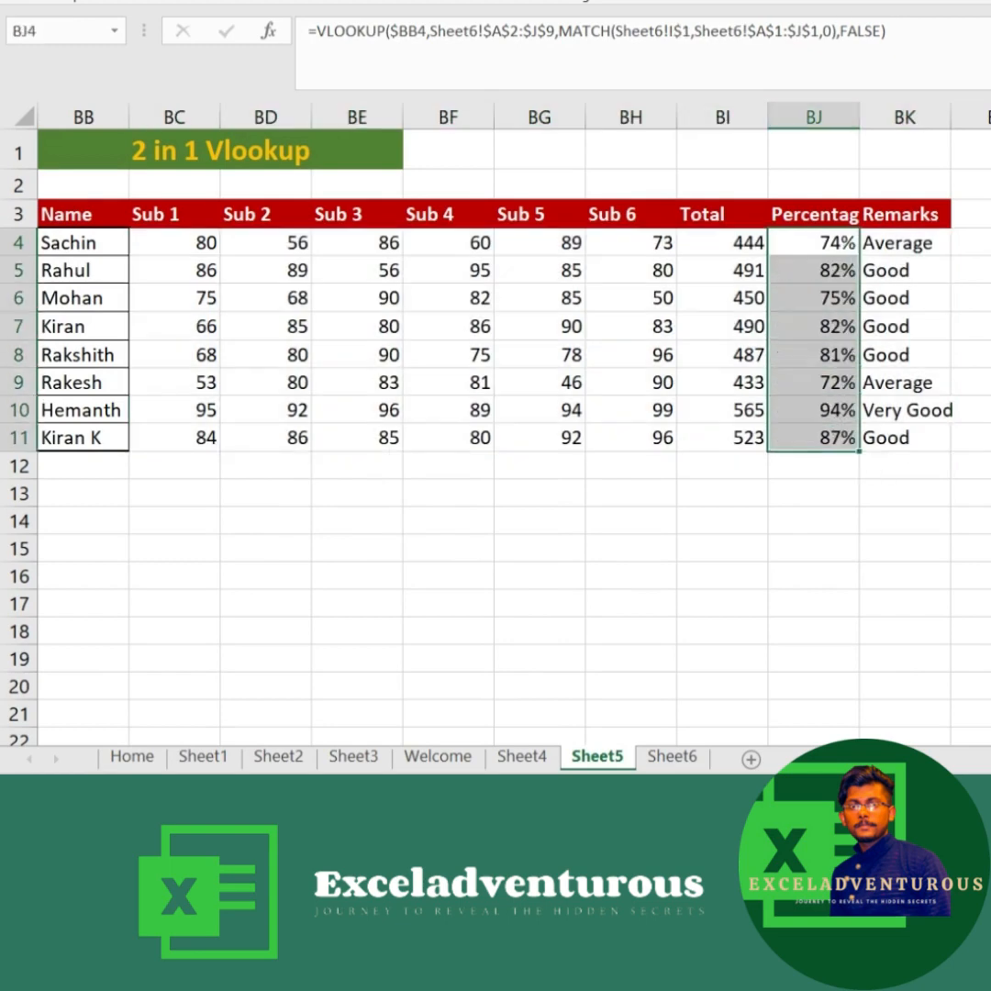
key(alt+h)
key(0)
key(alt+h)
key(0)
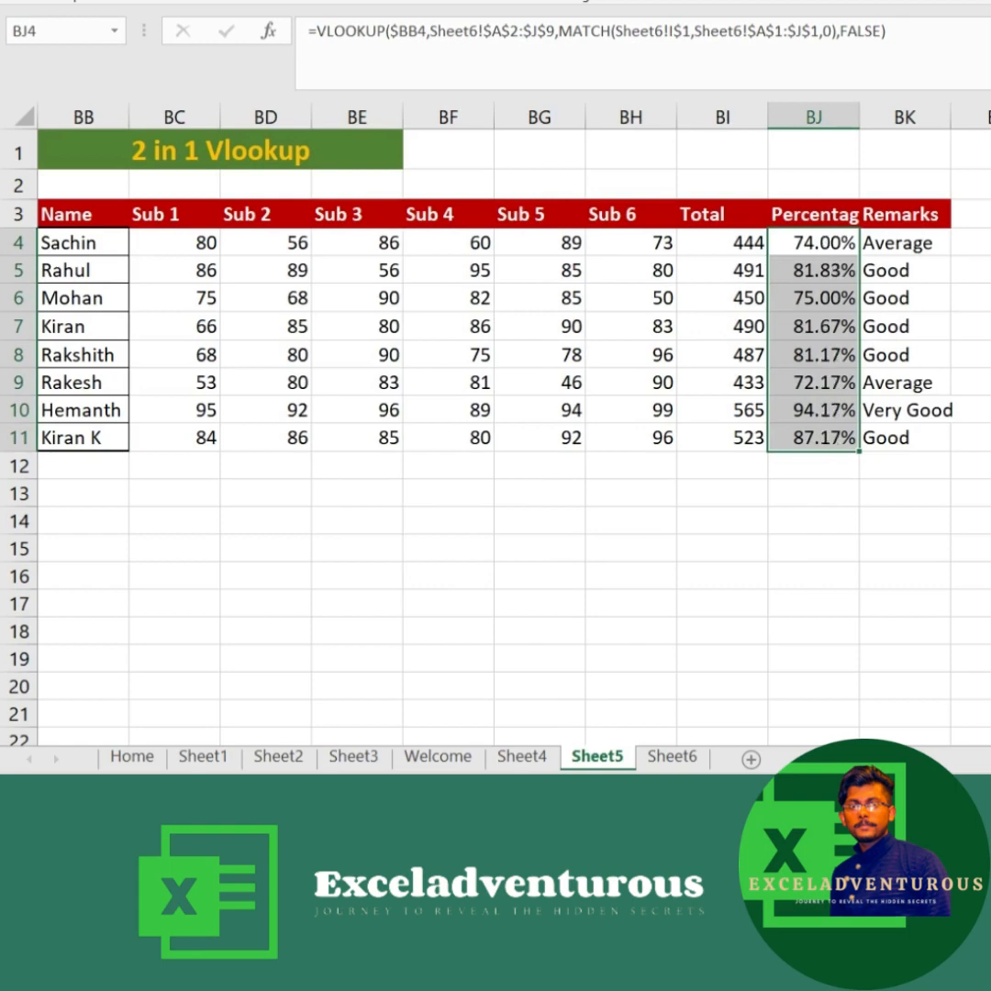
Step: Compare the lookup formulas in the Sub 2 cell BD4 and the Sub 1 cell BC4
click(764, 514)
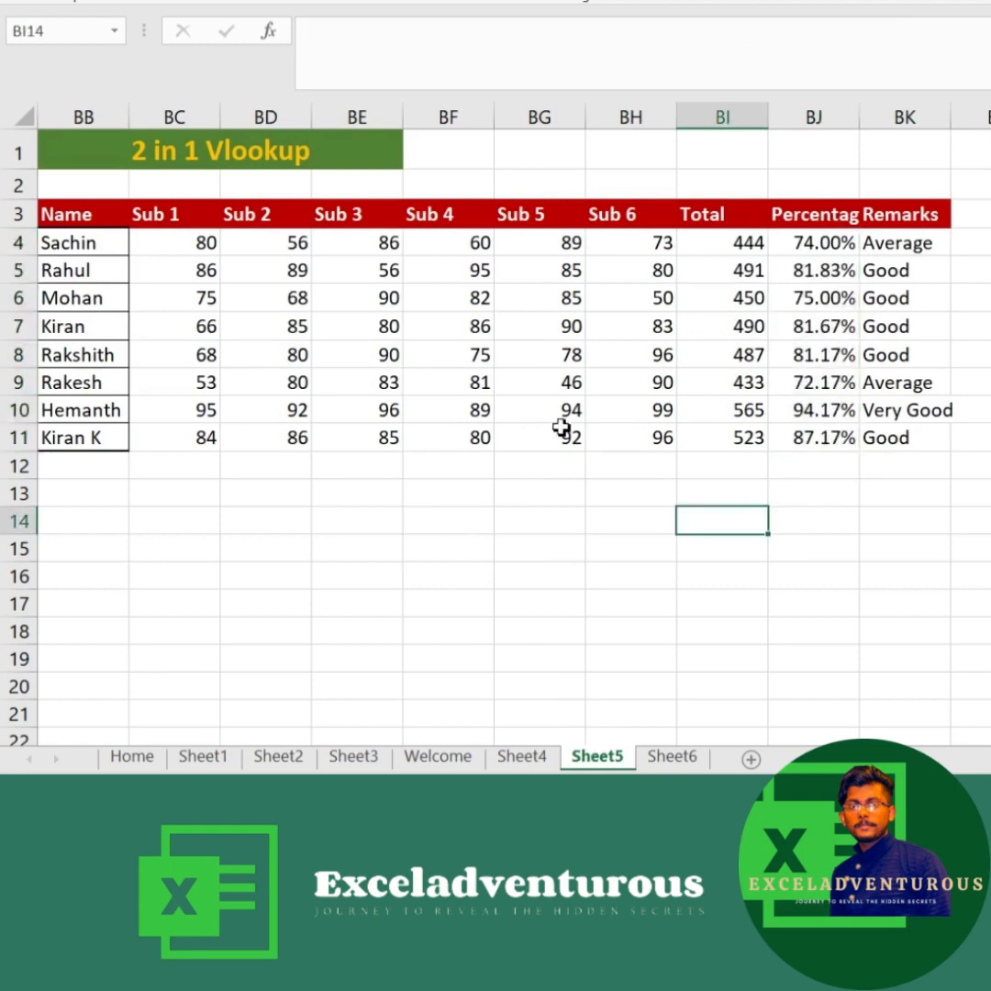
click(280, 244)
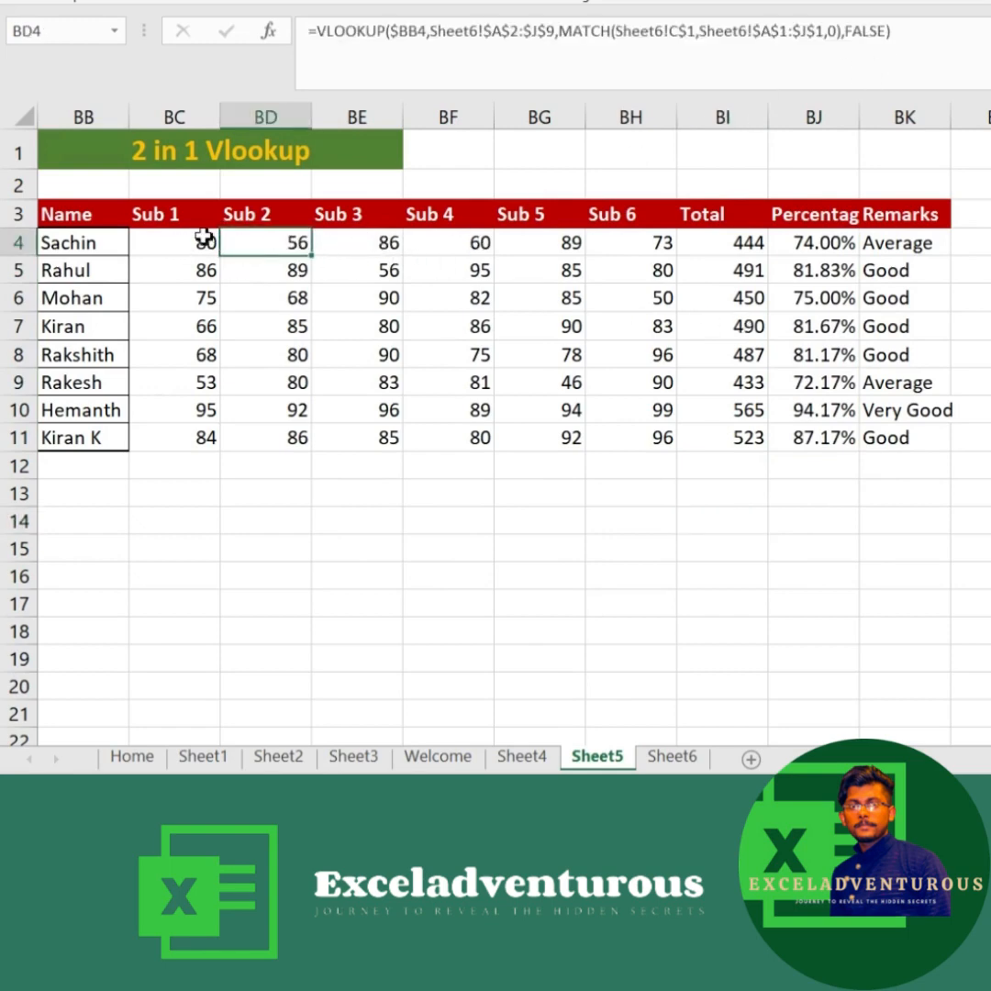
click(170, 249)
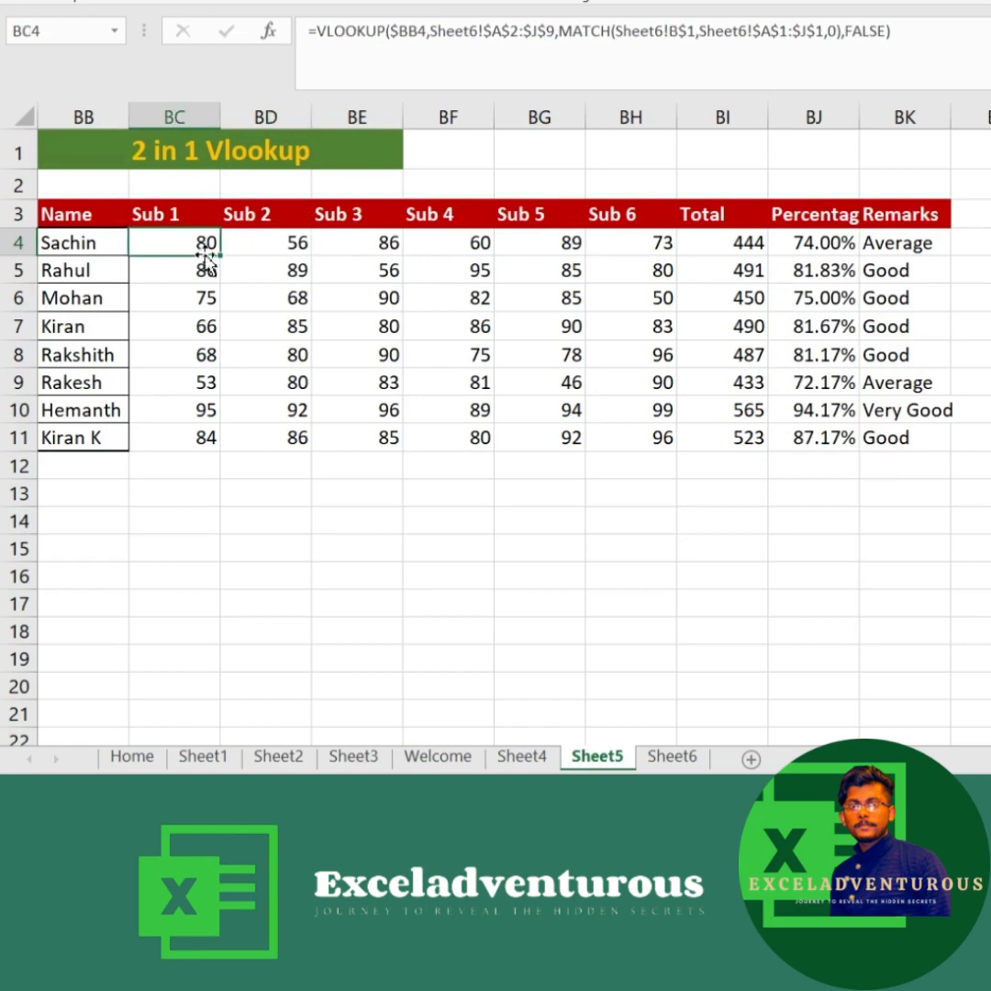